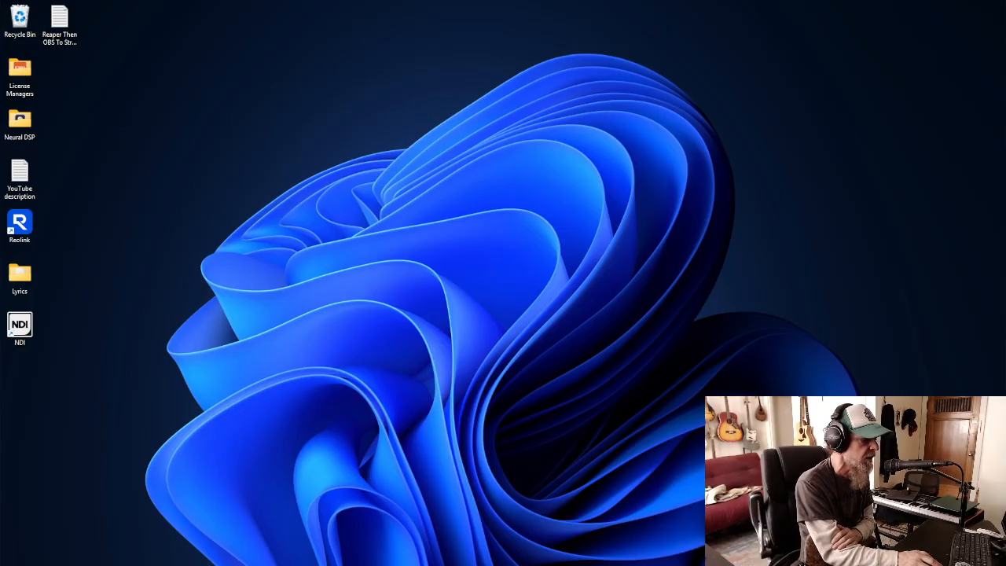
Launch REAPER and open the recent project Default.rpp
mouse_move(480, 561)
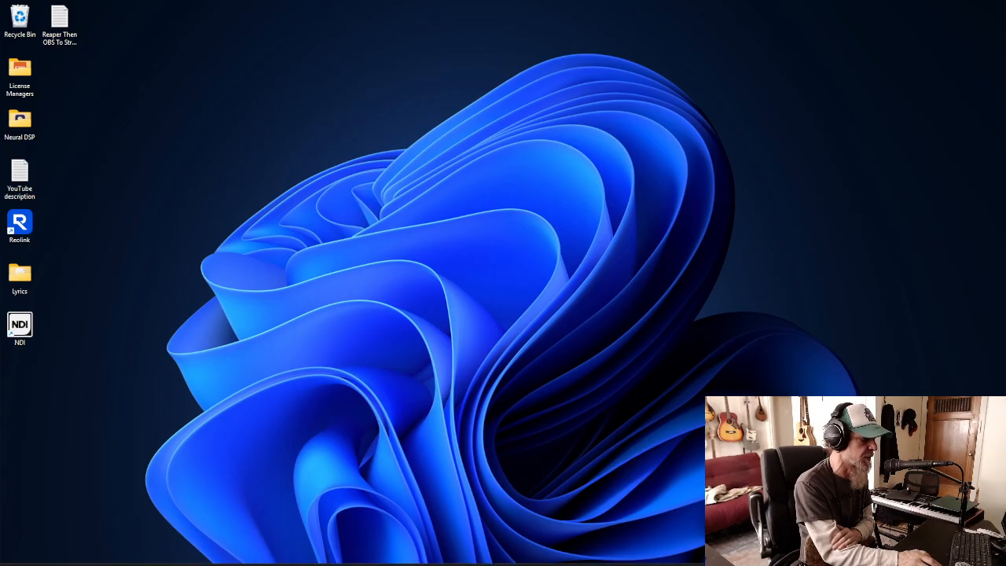
mouse_move(549, 563)
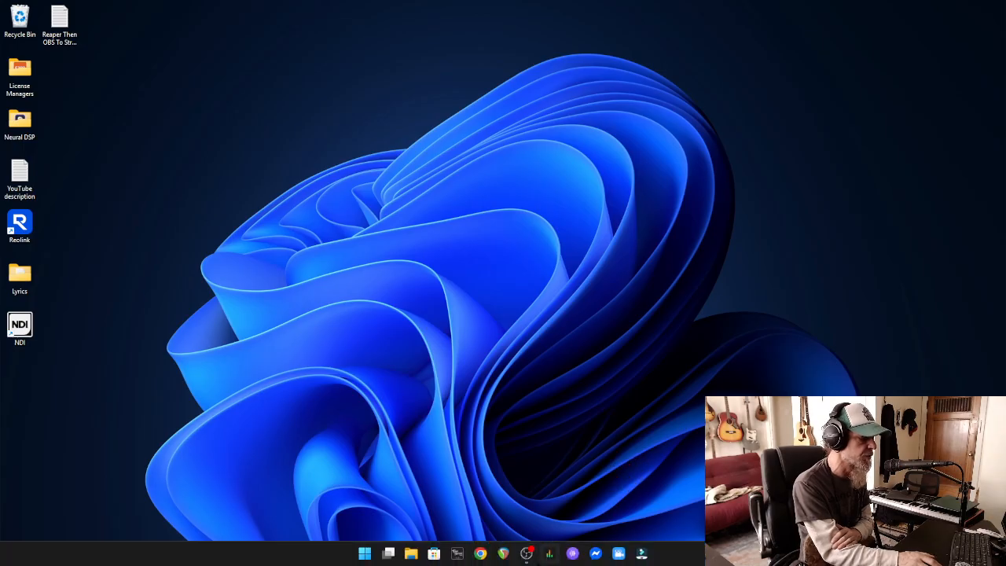
left_click(504, 554)
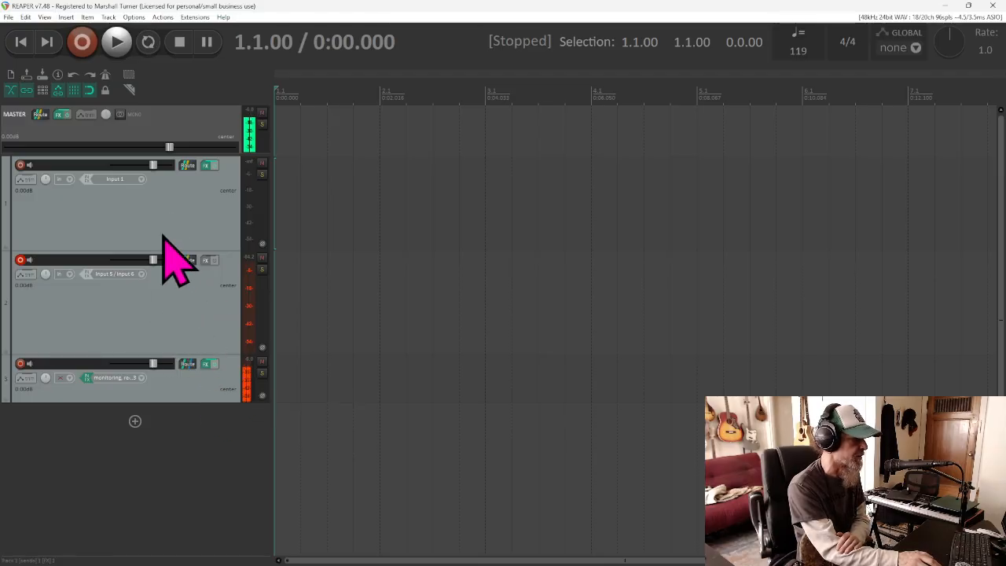
left_click(9, 17)
mouse_move(54, 139)
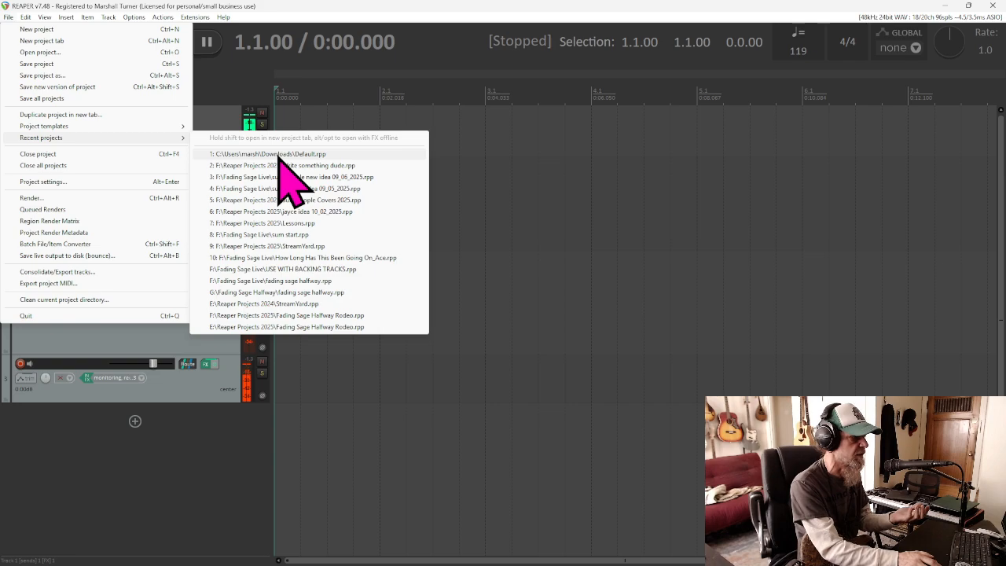
left_click(280, 154)
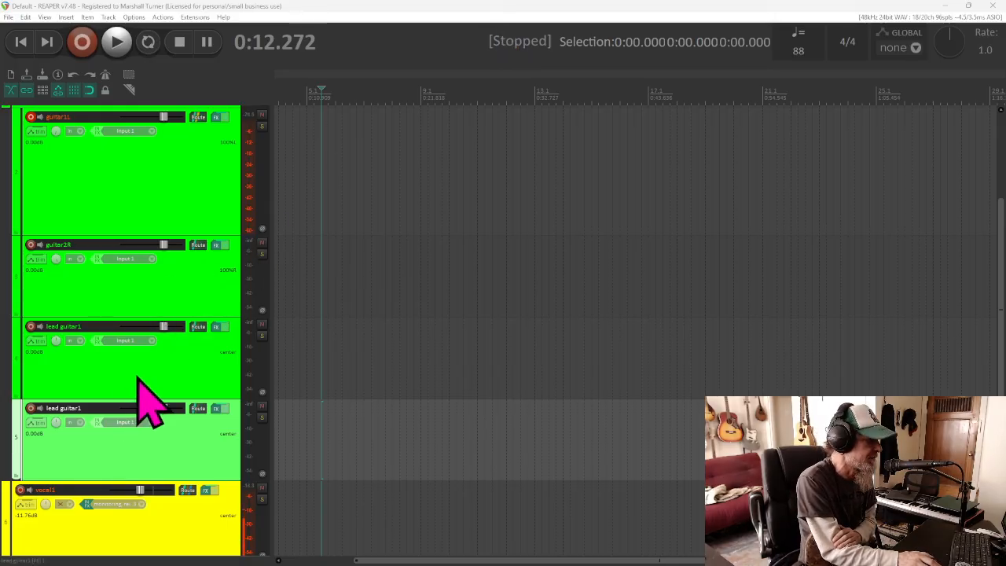
Reset the vocal1 track's volume to 0 dB
scroll(197, 327, "up", 3)
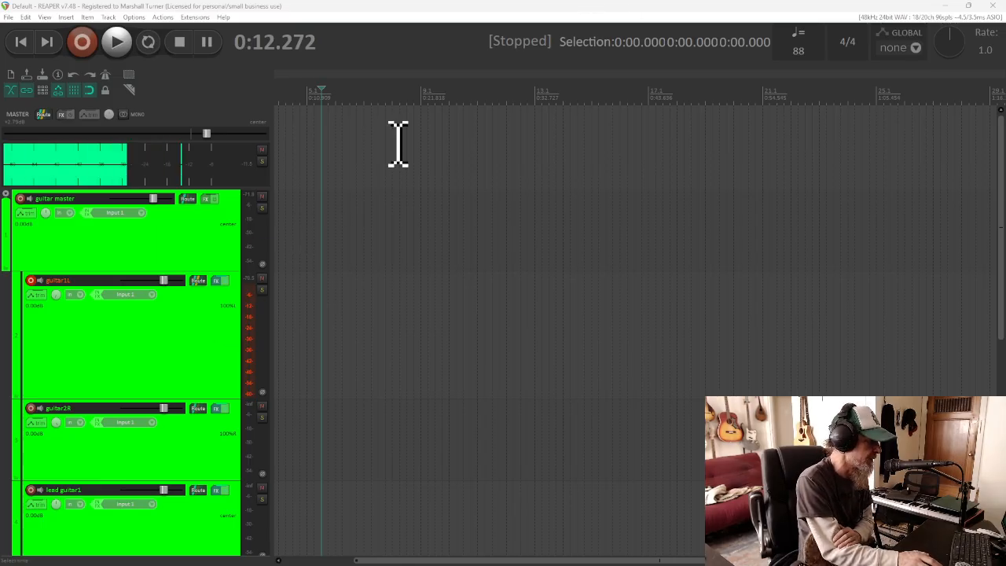
scroll(169, 348, "down", 3)
scroll(154, 330, "down", 1)
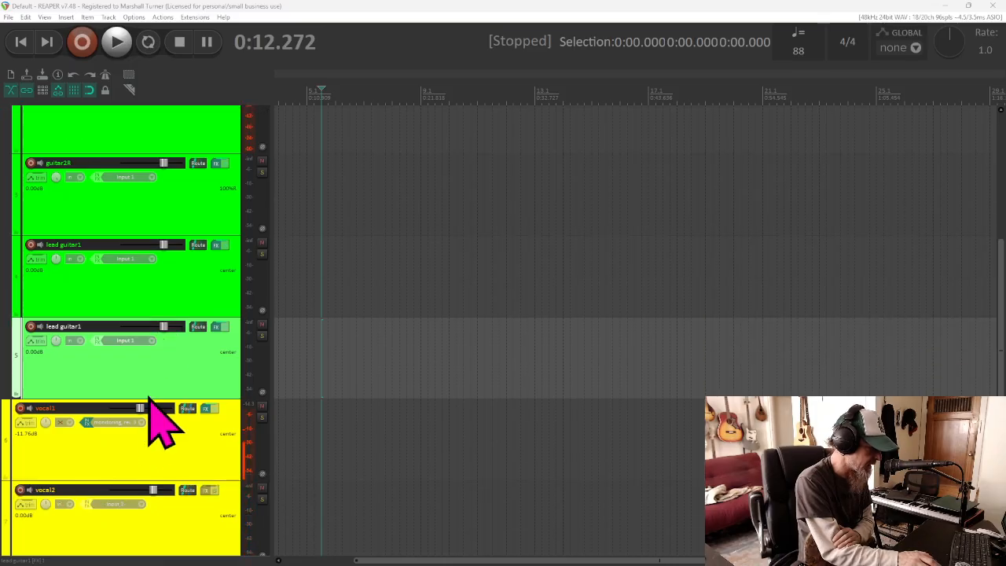
double_click(142, 409)
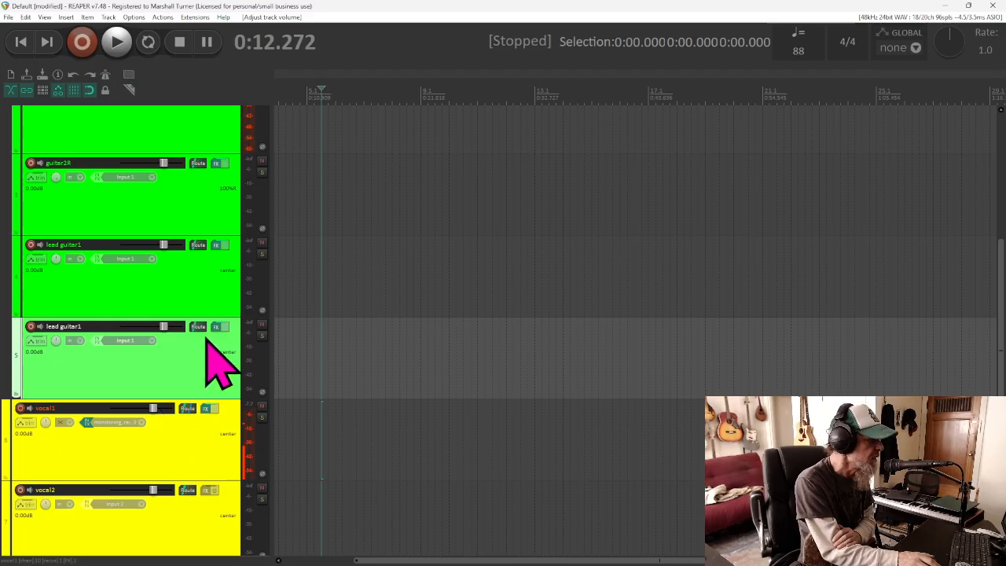
Lower the guitar master track's volume slightly and reset it to 0 dB
scroll(224, 354, "up", 3)
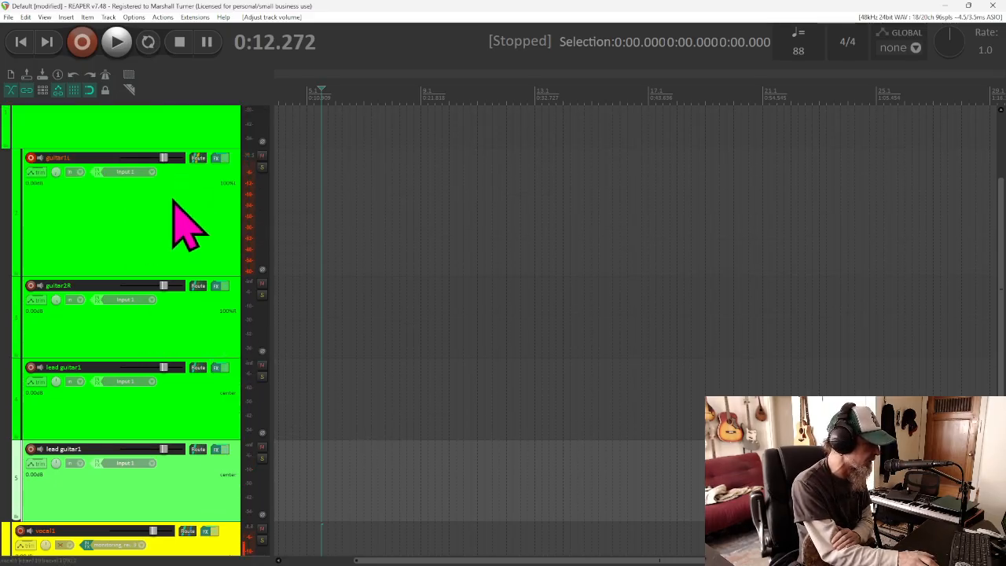
scroll(183, 224, "up", 2)
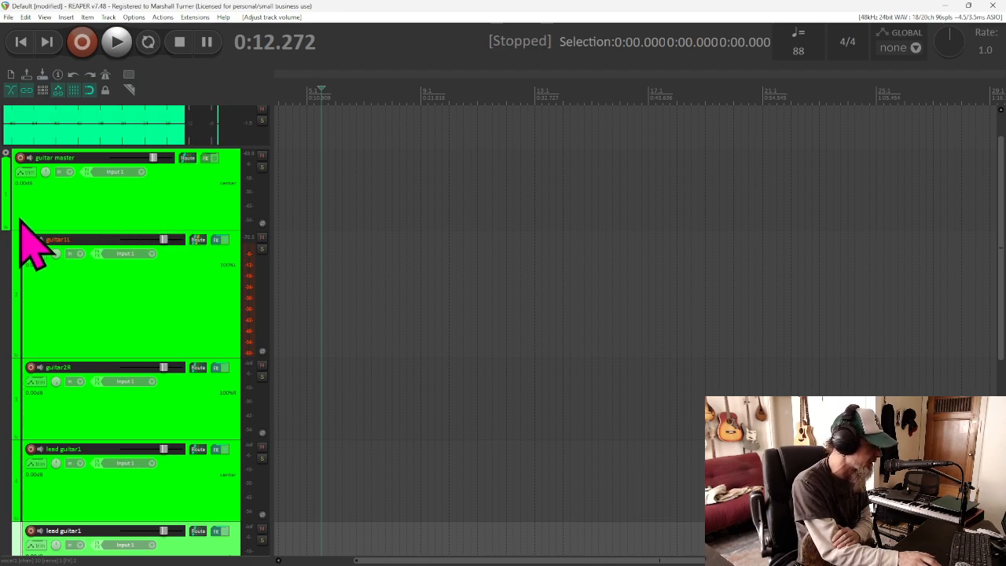
mouse_move(154, 160)
left_mouse_down()
mouse_move(102, 175)
mouse_move(147, 162)
left_mouse_up()
double_click(148, 165)
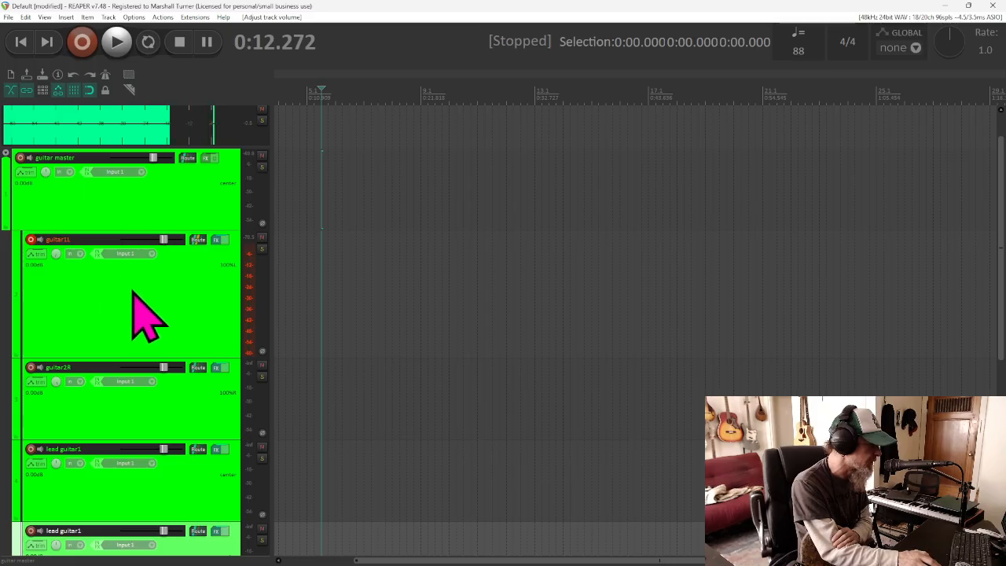
Return to the project start, record a short test take on guitar1L and delete its recorded file
left_click(24, 43)
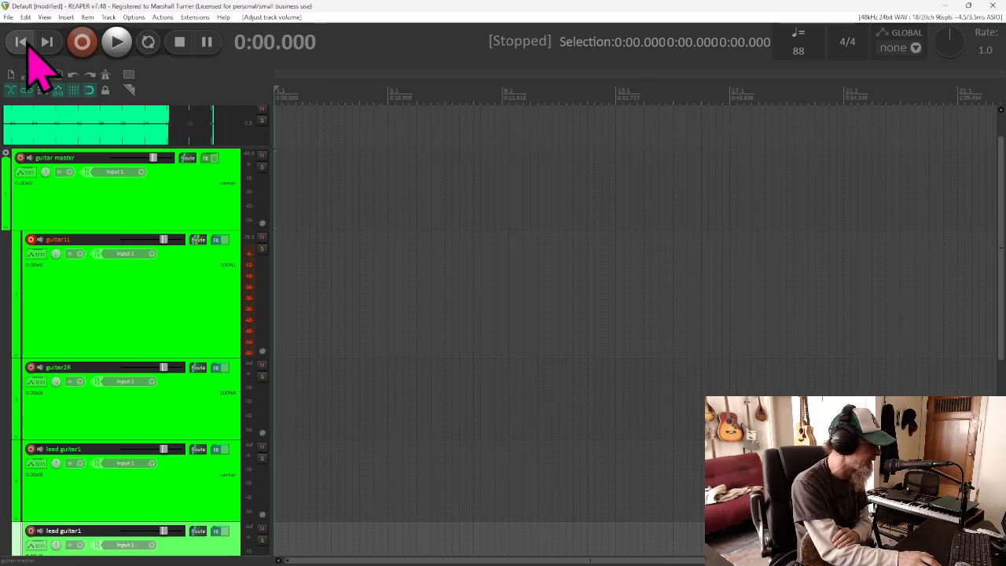
left_click(82, 44)
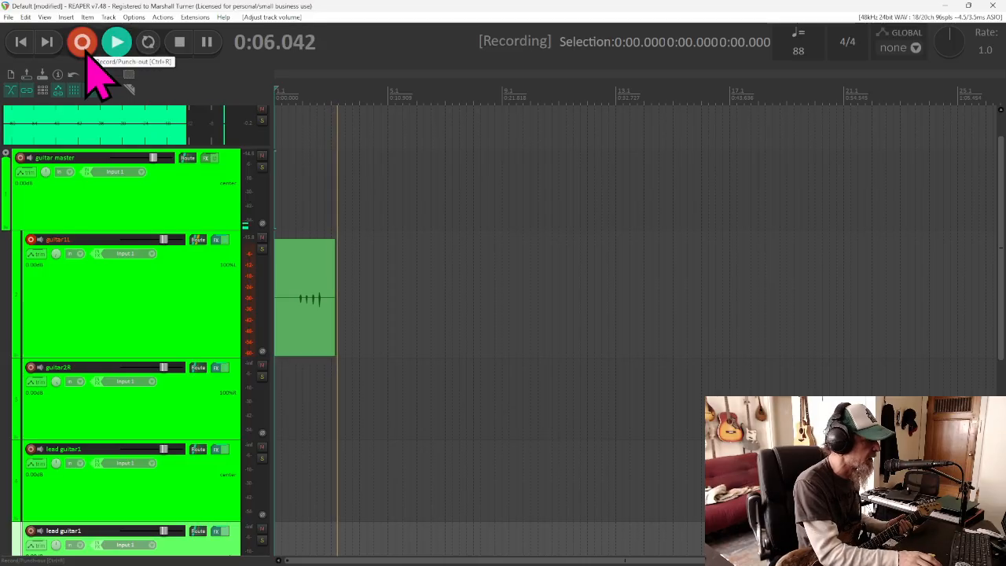
left_click(182, 44)
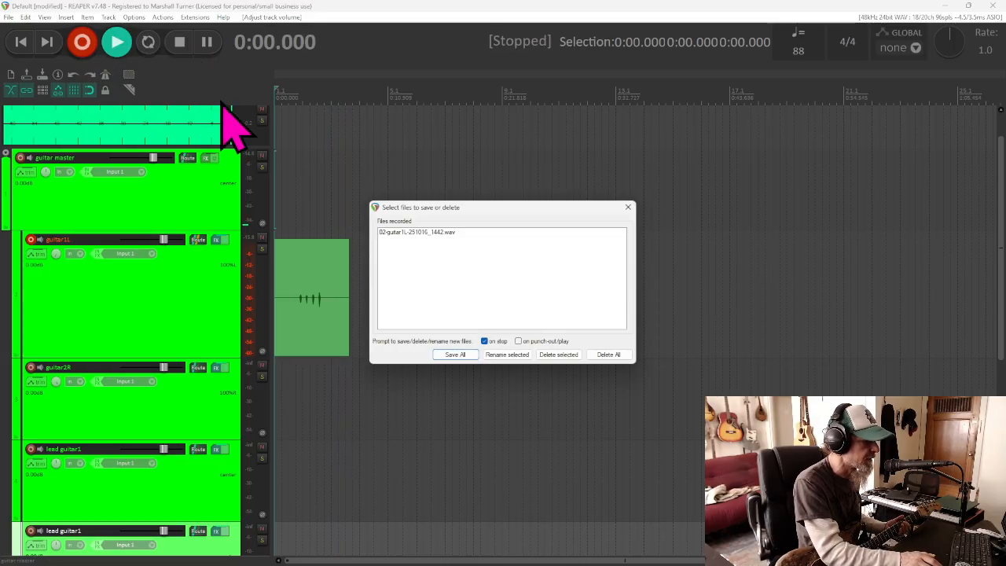
left_click(612, 355)
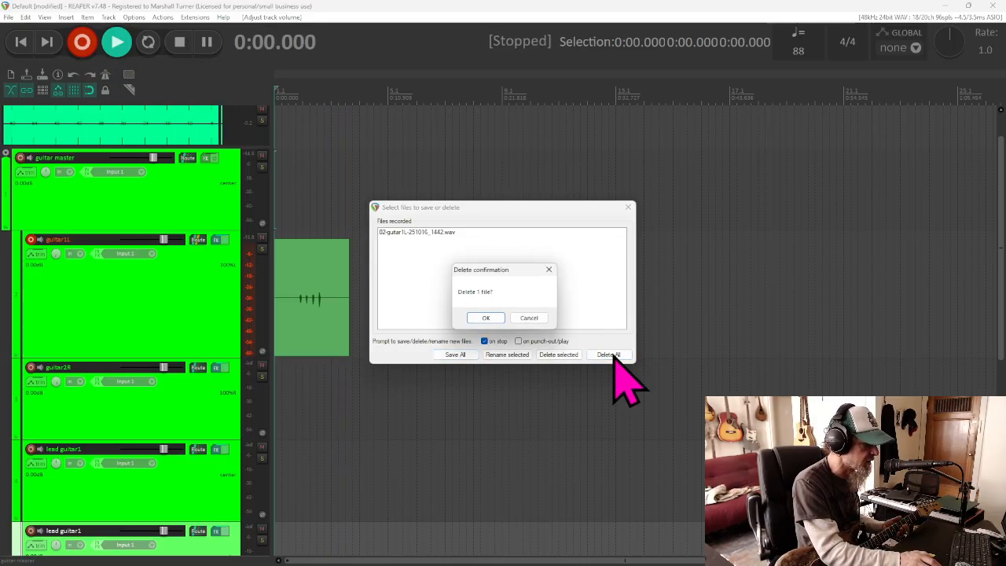
left_click(485, 314)
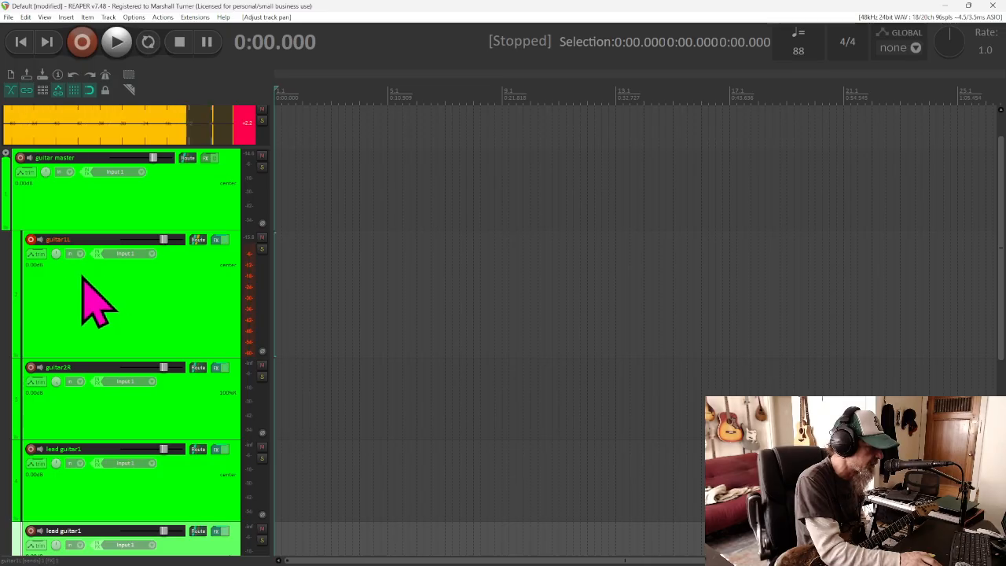
Center the pan of the guitar1L and guitar2R tracks
double_click(55, 254)
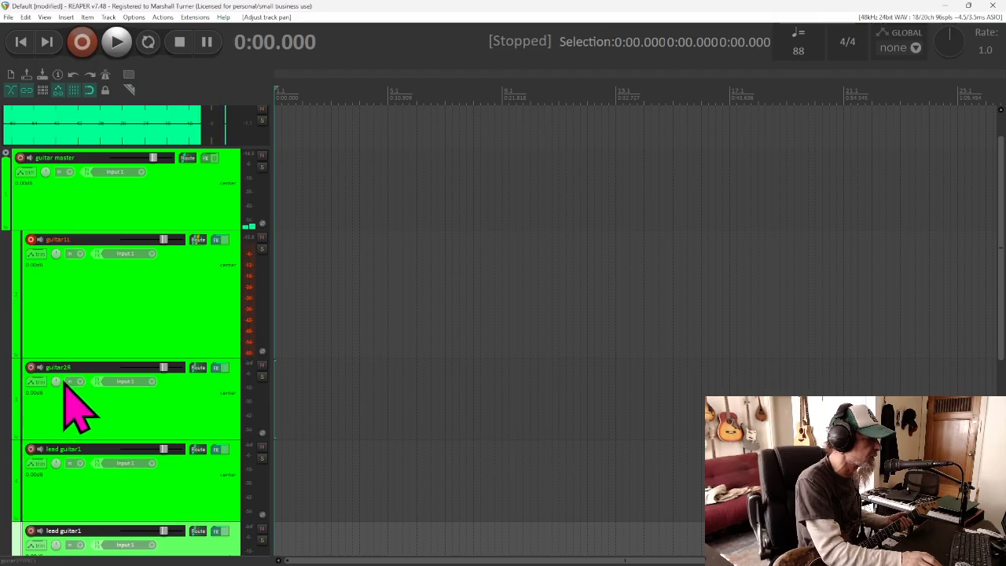
Record a guitar take of about 16 seconds on guitar1L and discard the recorded file
left_click(82, 43)
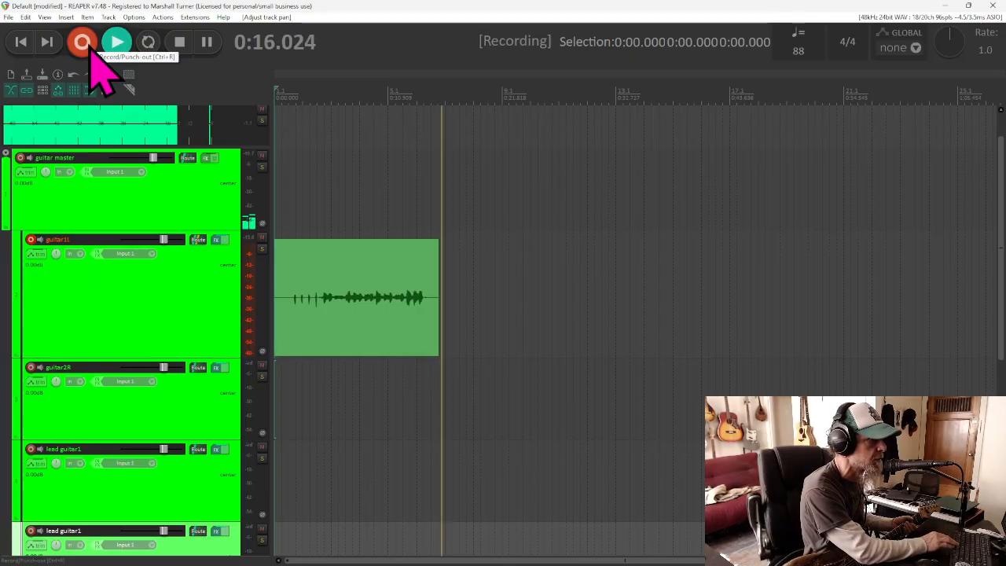
left_click(90, 49)
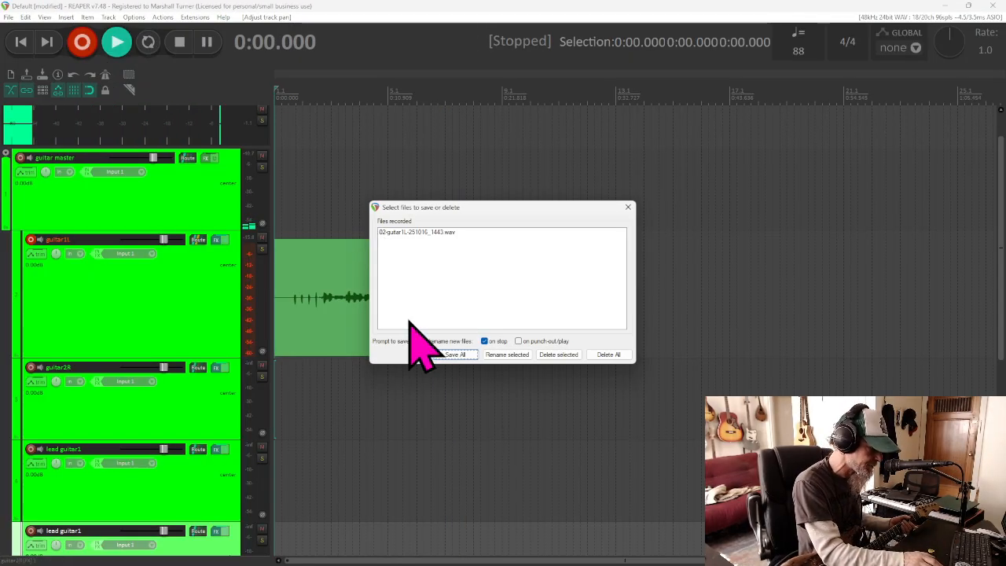
left_click(608, 360)
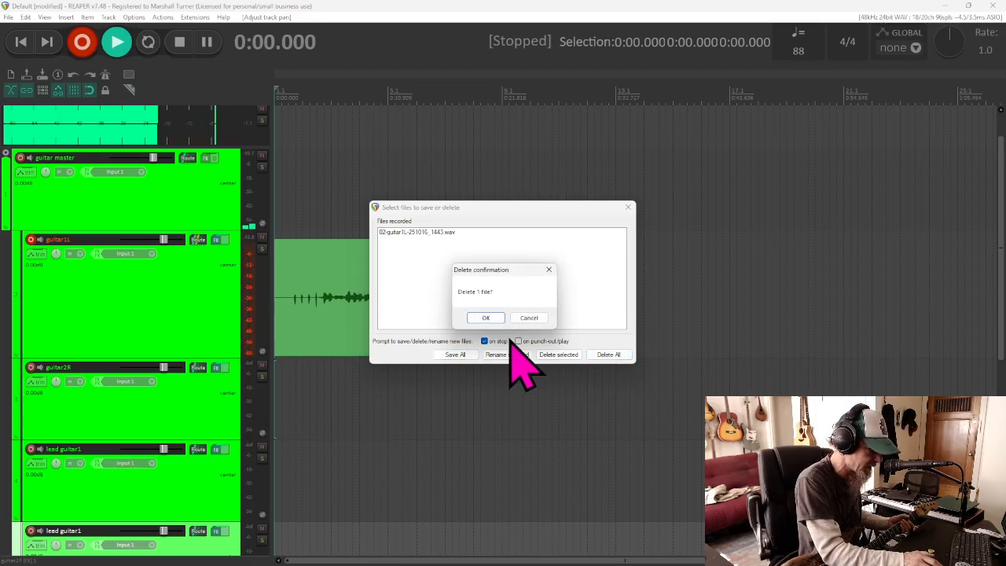
left_click(481, 308)
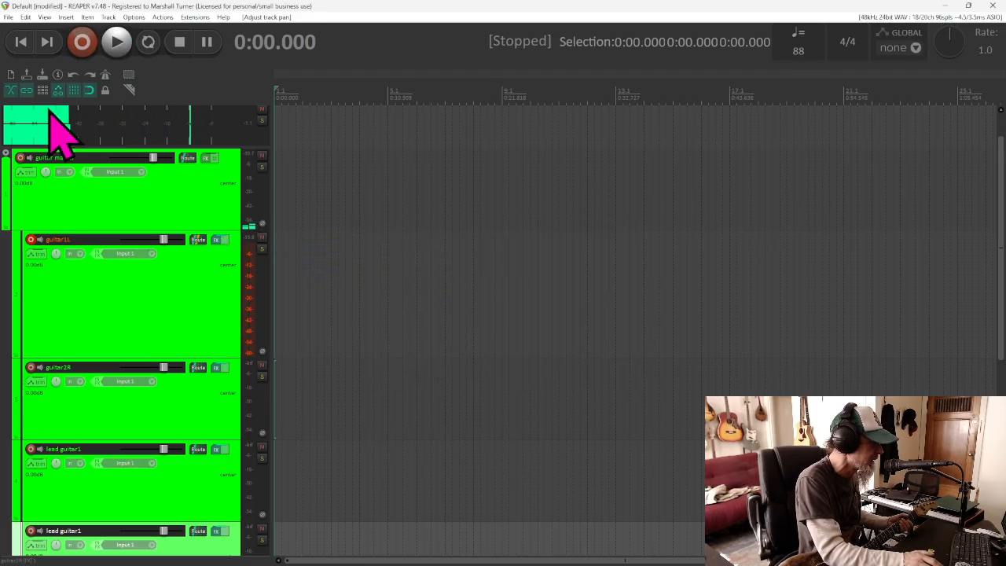
Record a guitar take of about 27 seconds on guitar1L from the project start and save the recorded file
left_click(81, 49)
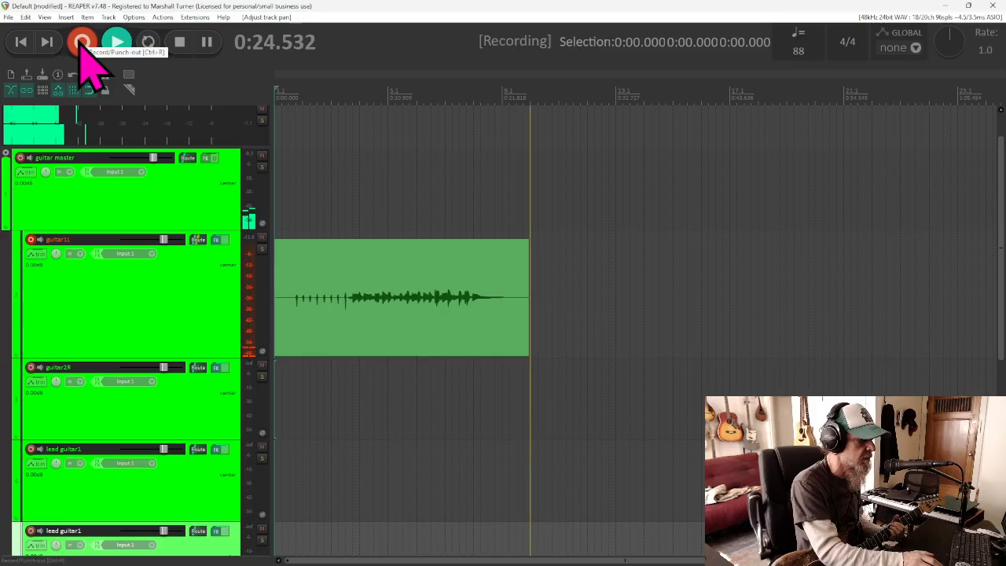
left_click(188, 44)
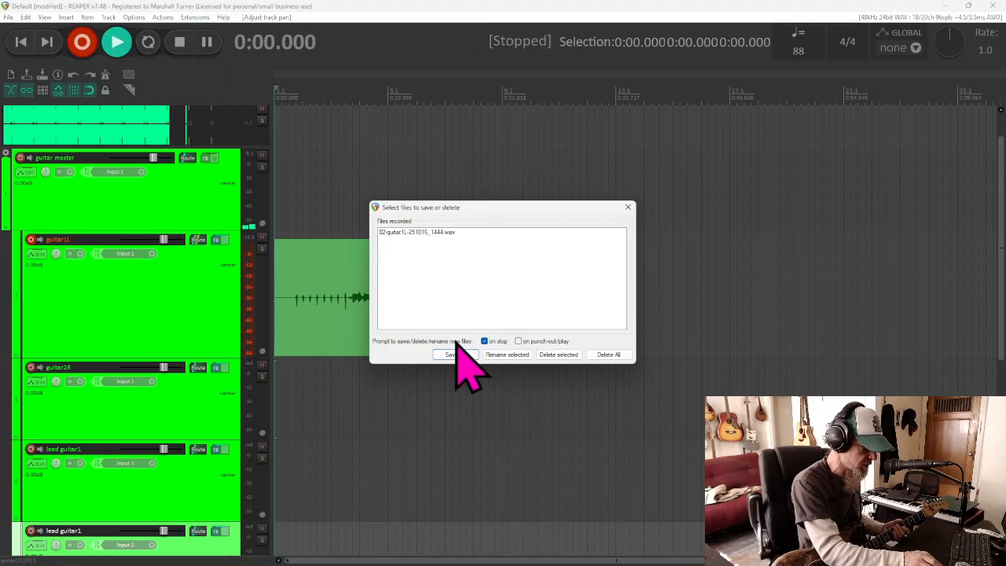
left_click(457, 353)
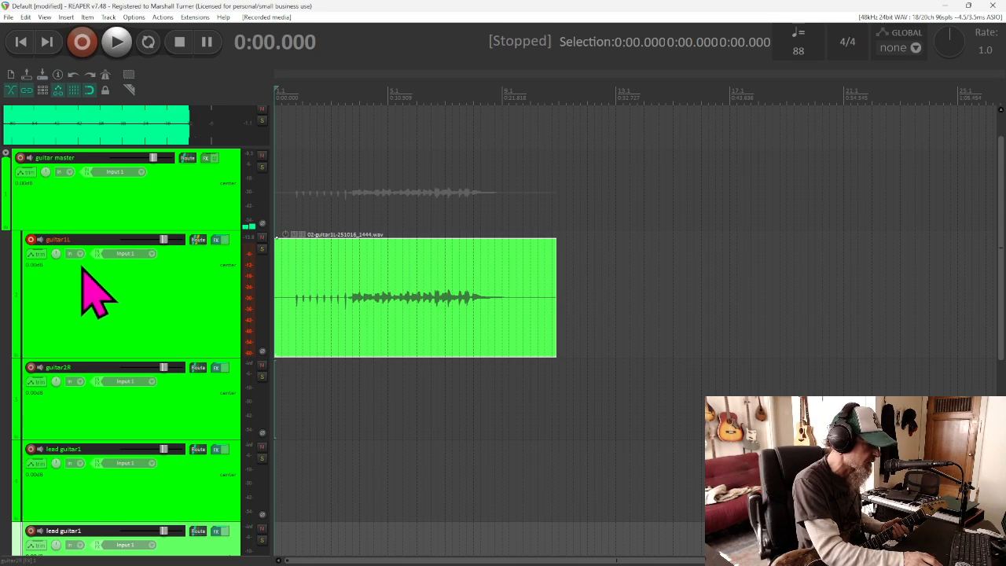
Disarm the guitar1L track and arm guitar2R for recording
left_click(32, 241)
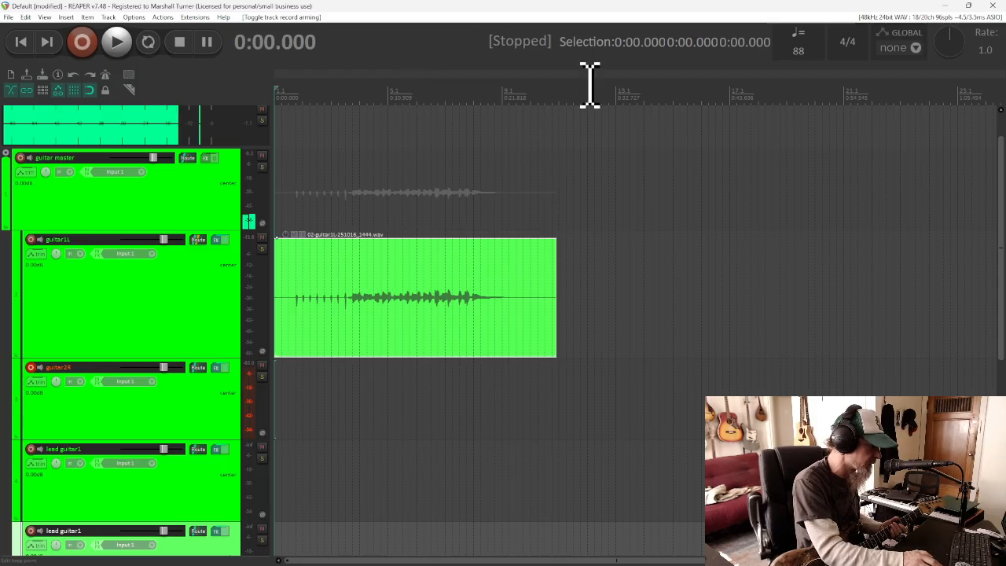
Record a short take on guitar2R from the 0:30 position and delete its recorded file
left_click(96, 49)
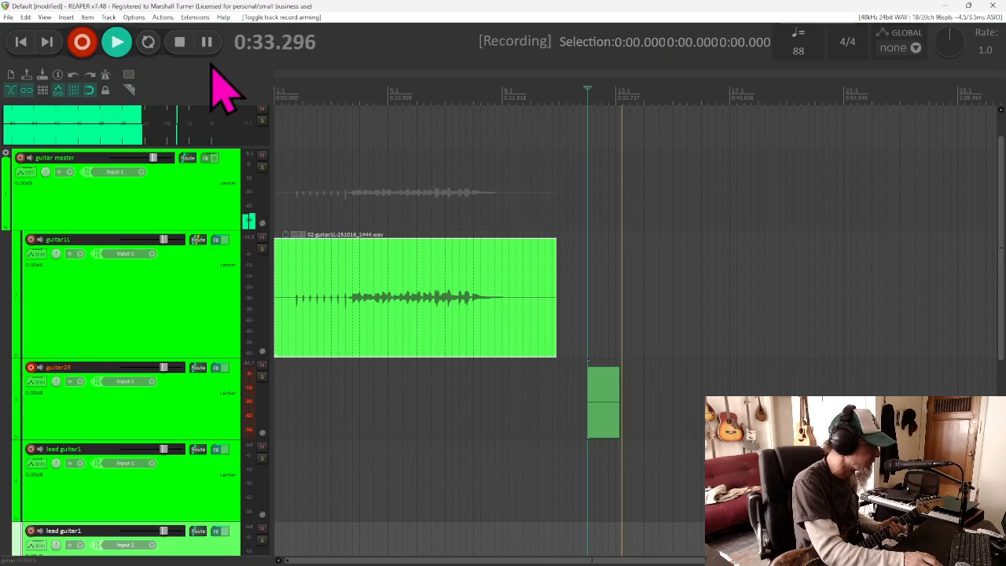
left_click(180, 43)
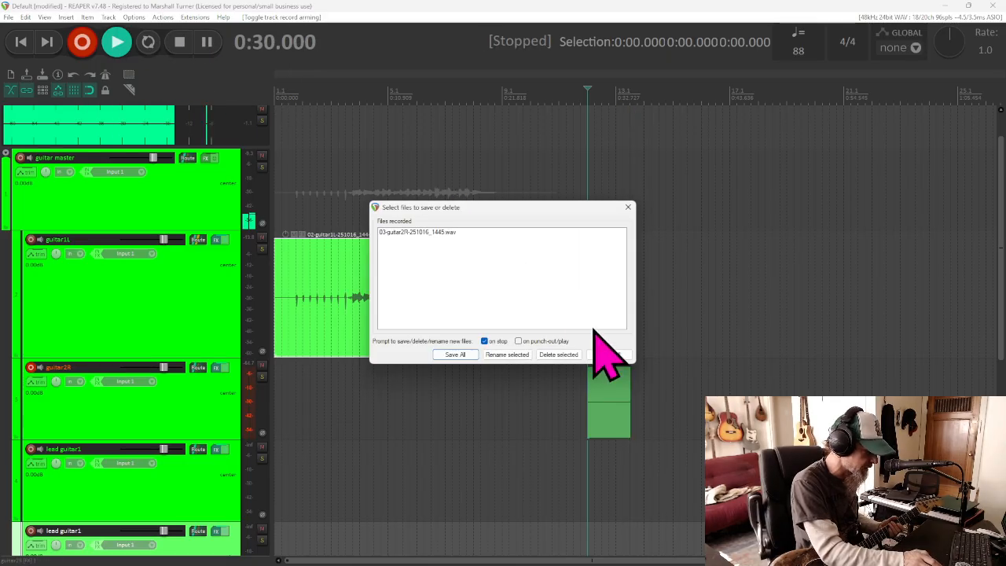
left_click(570, 354)
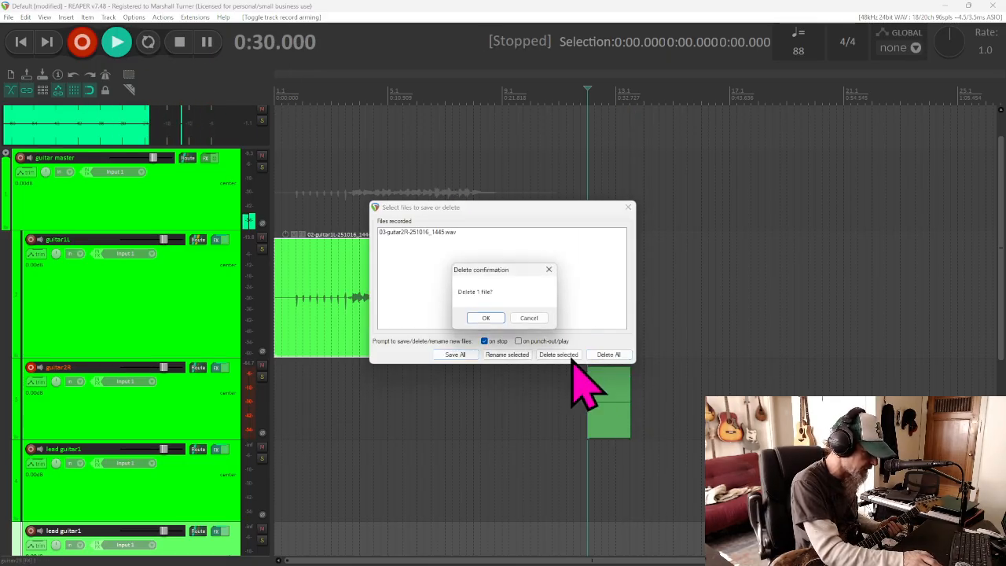
left_click(490, 318)
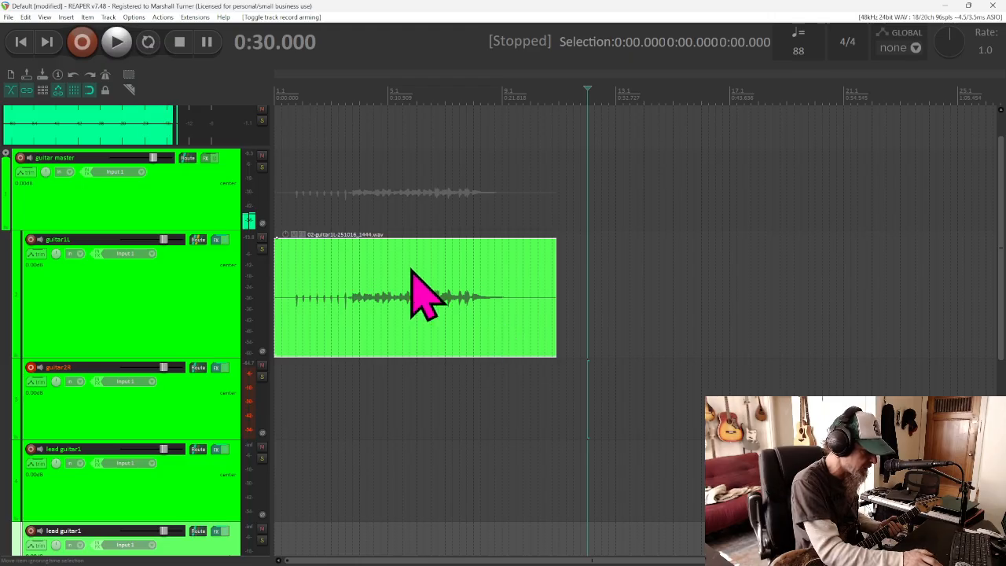
Record a second guitar take of about 27 seconds on guitar2R from the project start and save the file
left_click(21, 46)
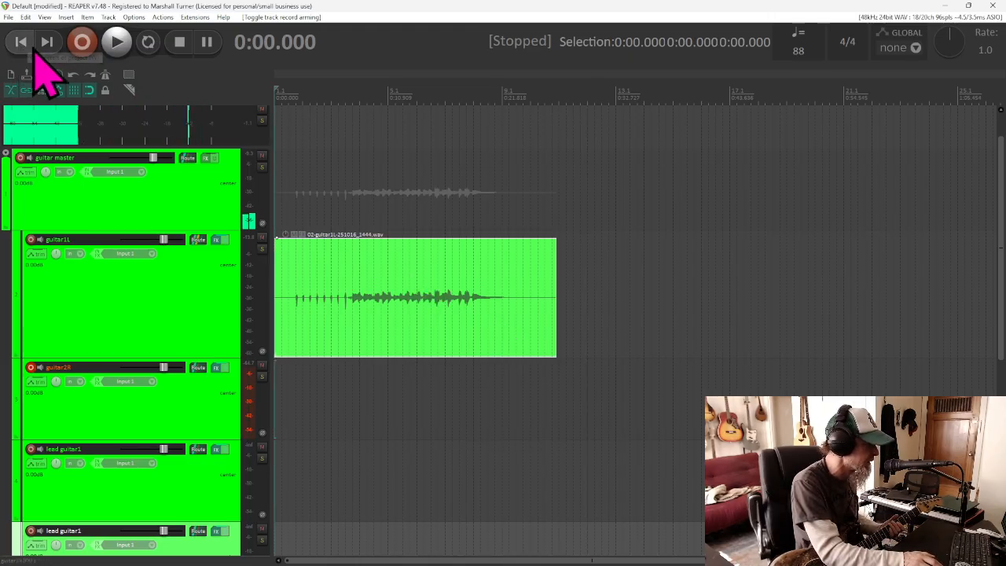
left_click(81, 43)
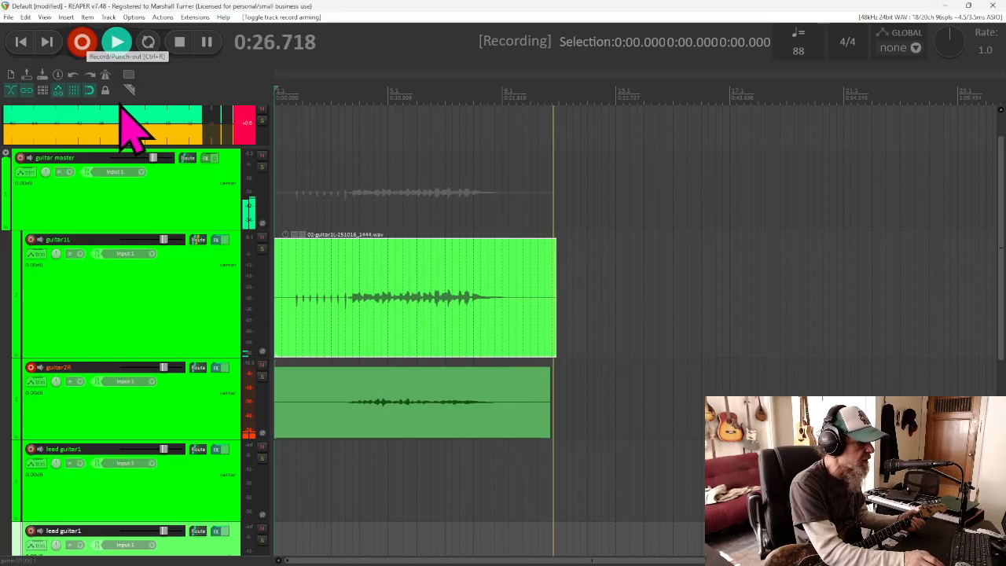
left_click(180, 44)
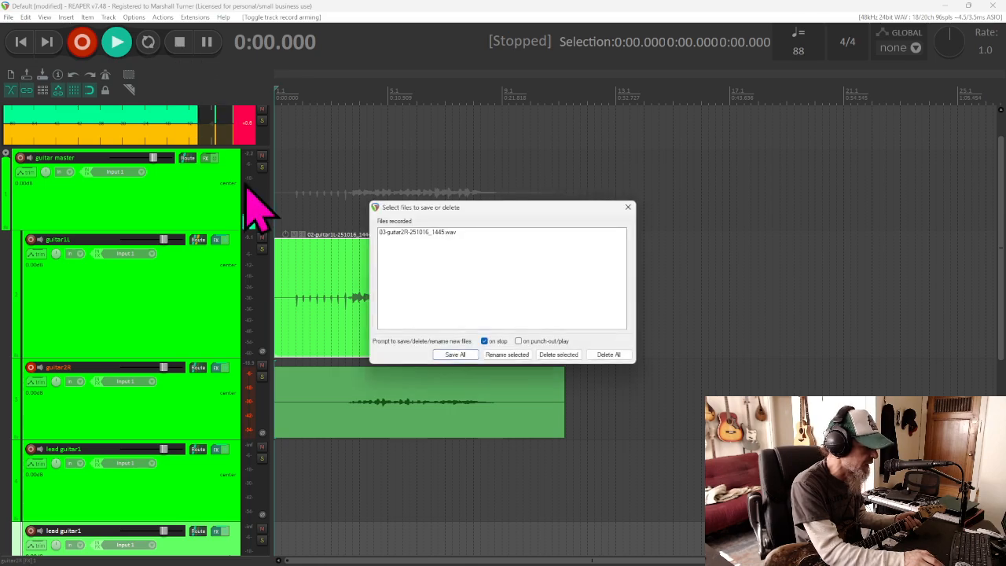
left_click(463, 355)
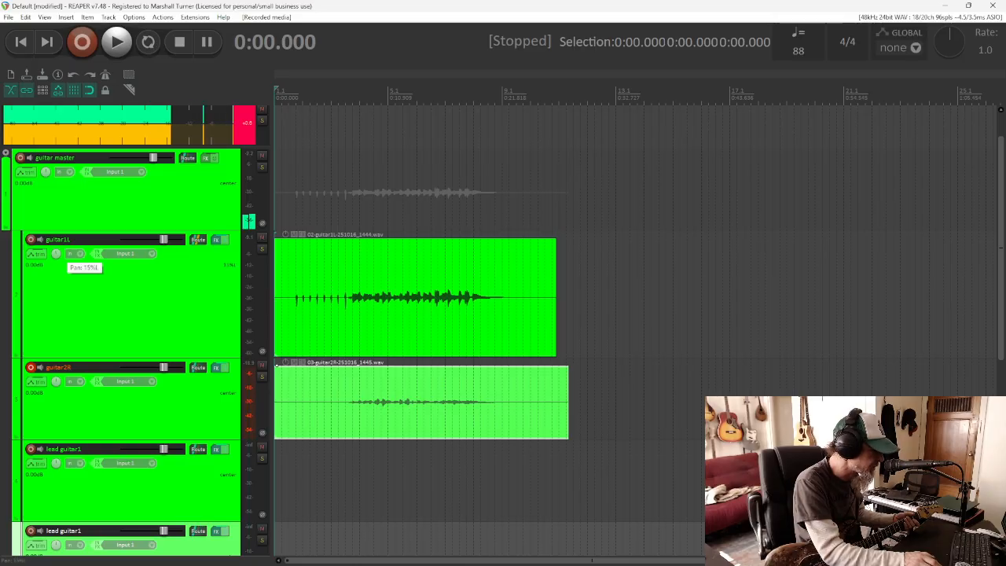
Pan the guitar1L track to the left
left_click_drag(56, 253, 60, 260)
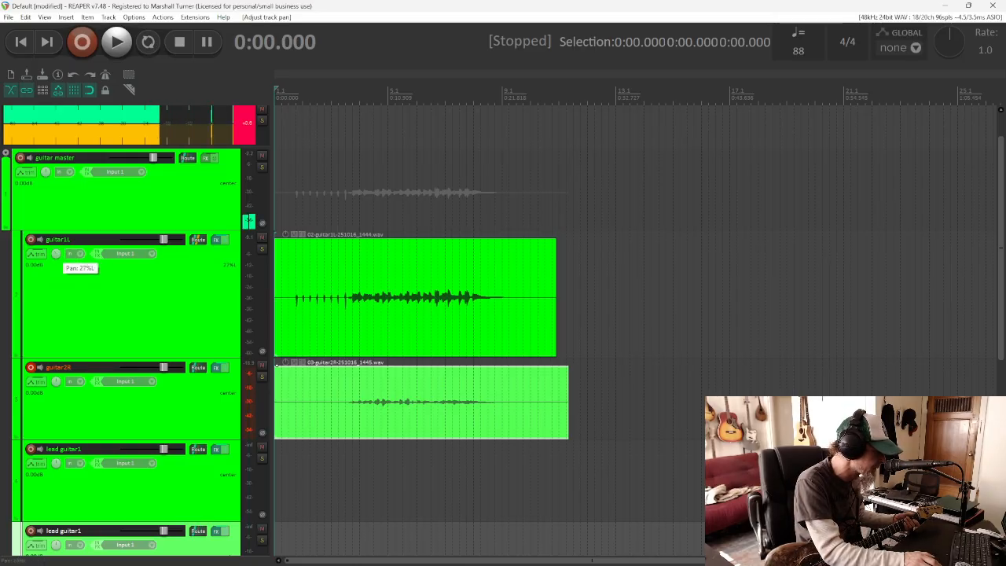
left_click_drag(56, 254, 56, 266)
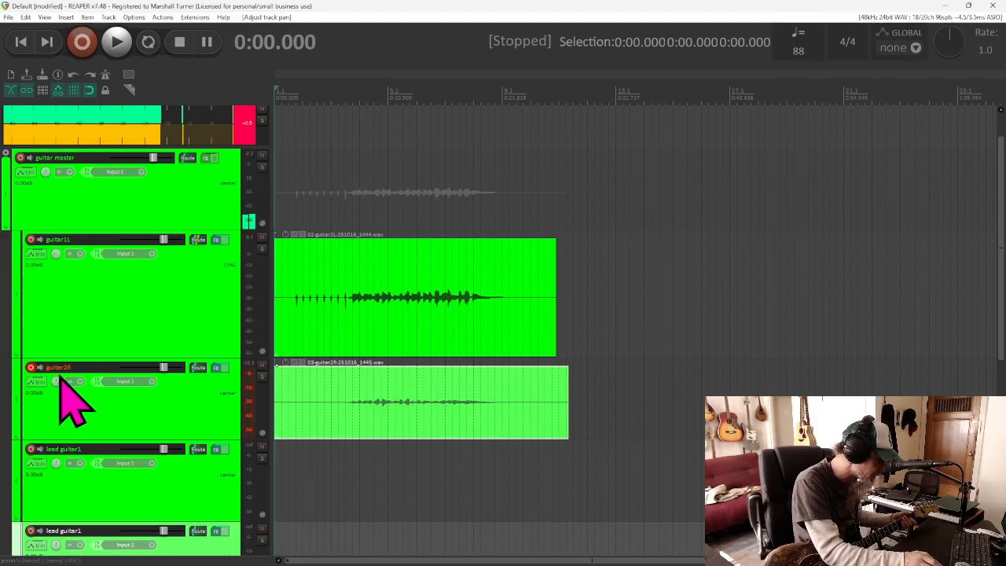
Pan the guitar2R track to the right and play back both guitar takes to hear the stereo spread
left_click_drag(56, 382, 56, 365)
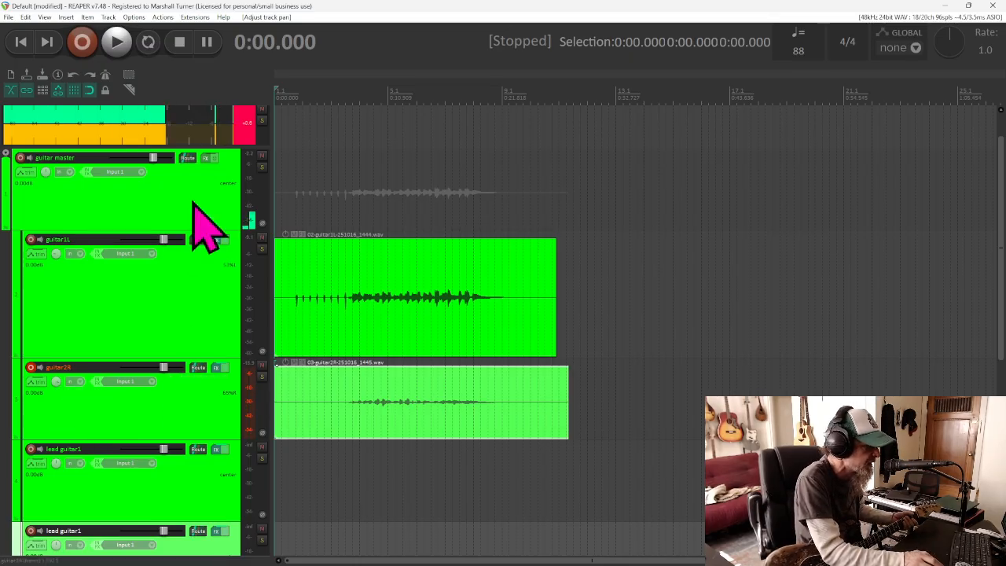
left_click(116, 43)
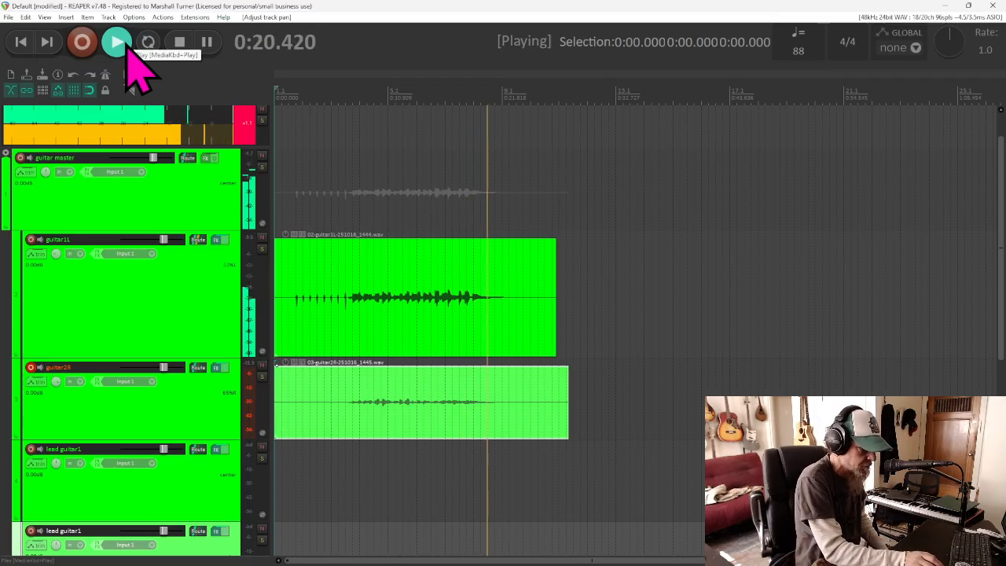
left_click(183, 47)
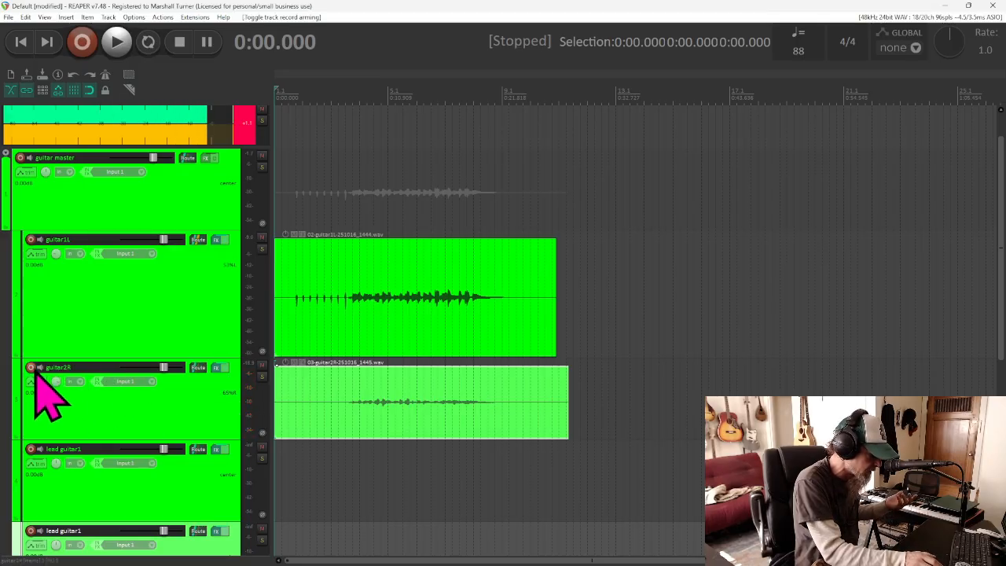
Arm the first lead guitar1 track for recording and open its Morgan Amps Suite plugin
left_click(33, 452)
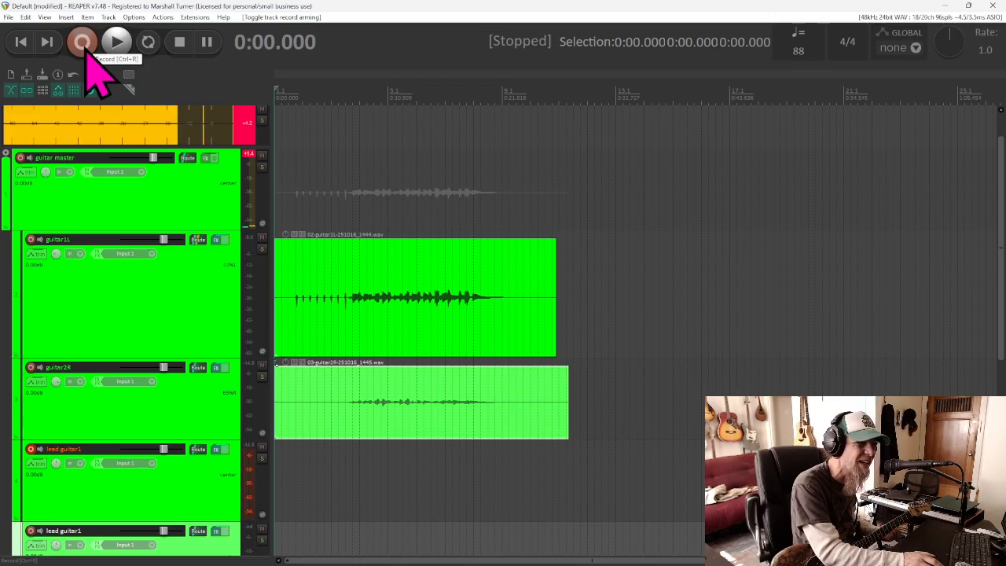
left_click(217, 449)
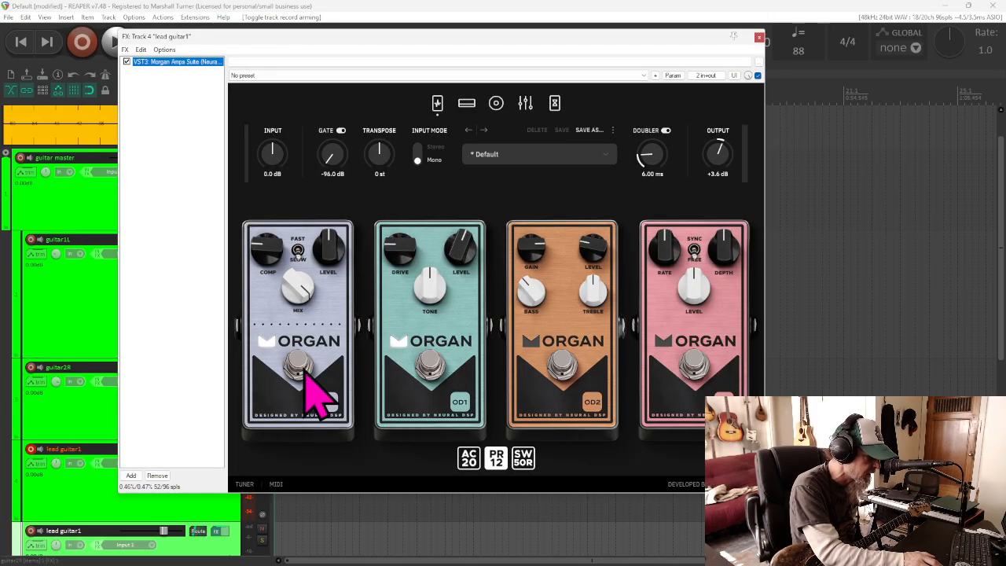
Toggle the compressor pedal, look through the plugin's pedal, amp, cabinet, EQ and delay/reverb sections, and close the plugin
left_click(301, 365)
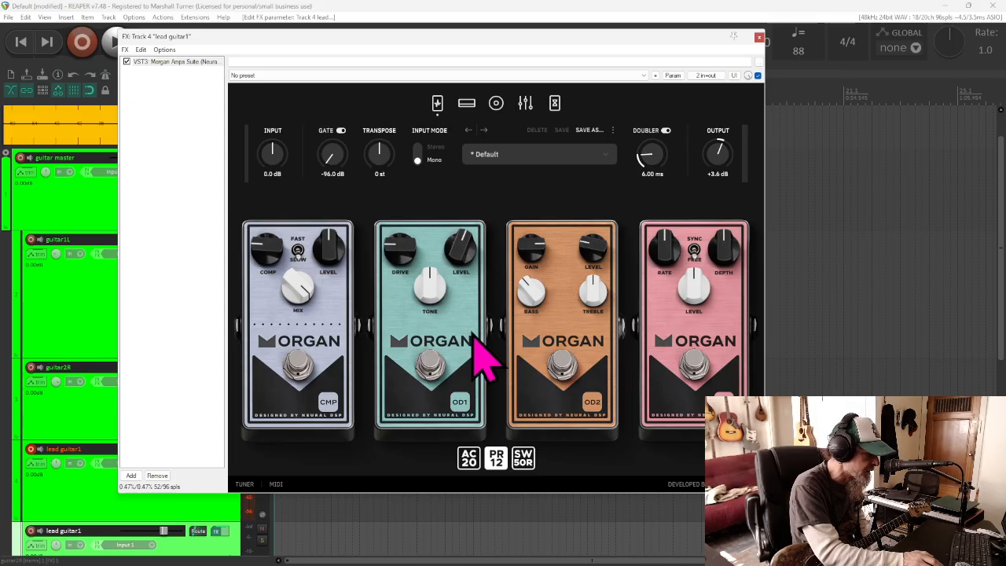
left_click(467, 103)
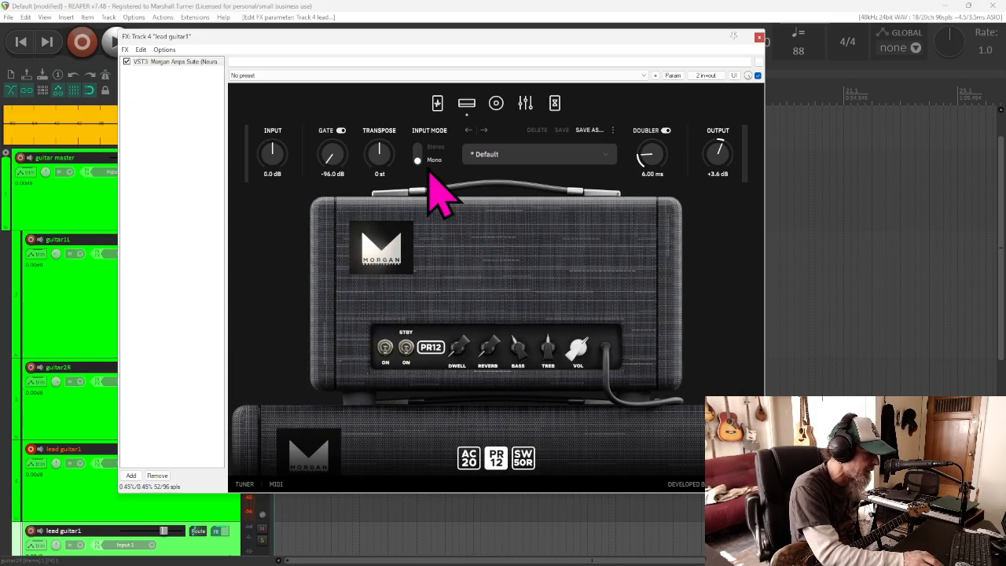
left_click(437, 103)
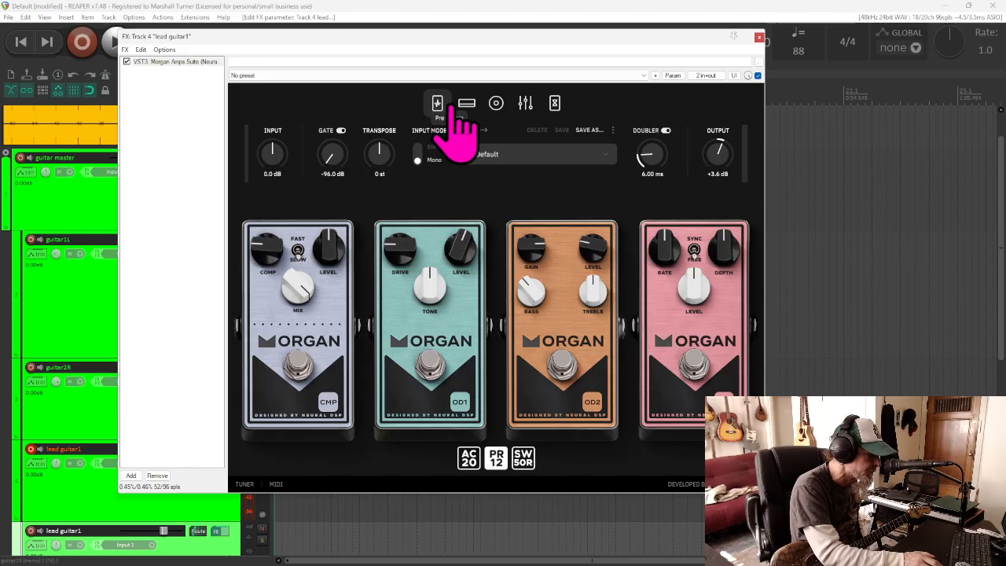
left_click(467, 103)
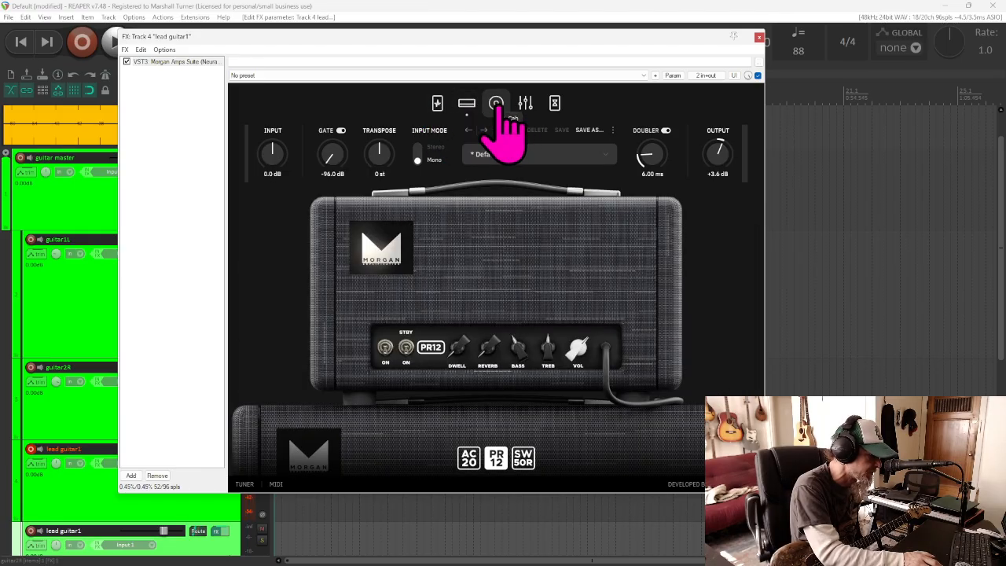
left_click(496, 103)
left_click(525, 103)
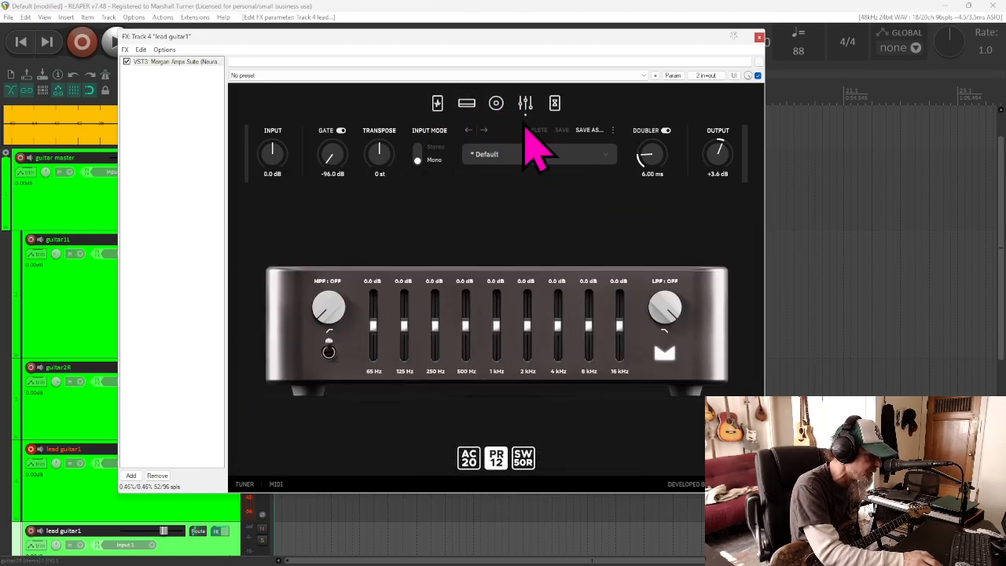
left_click(554, 103)
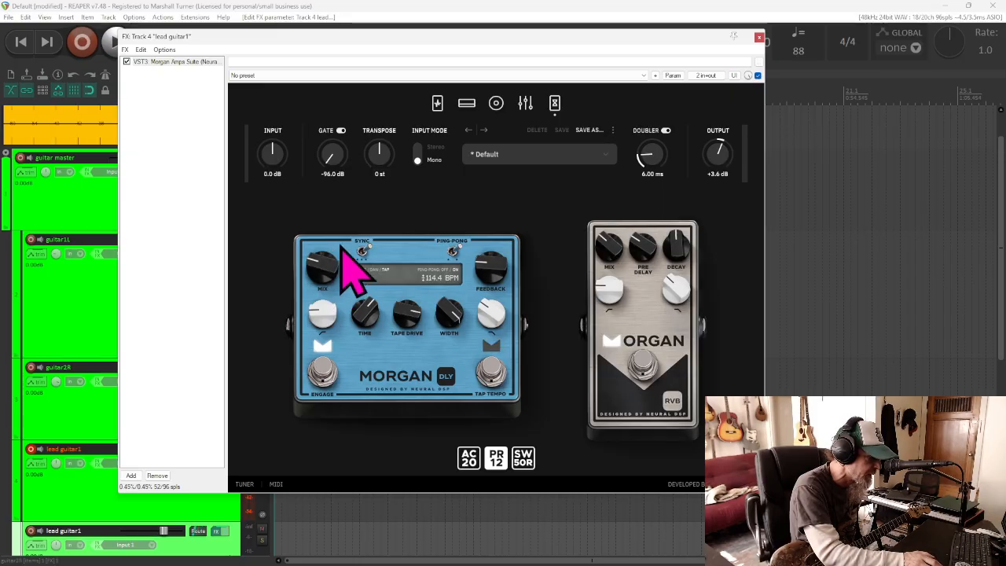
left_click(440, 107)
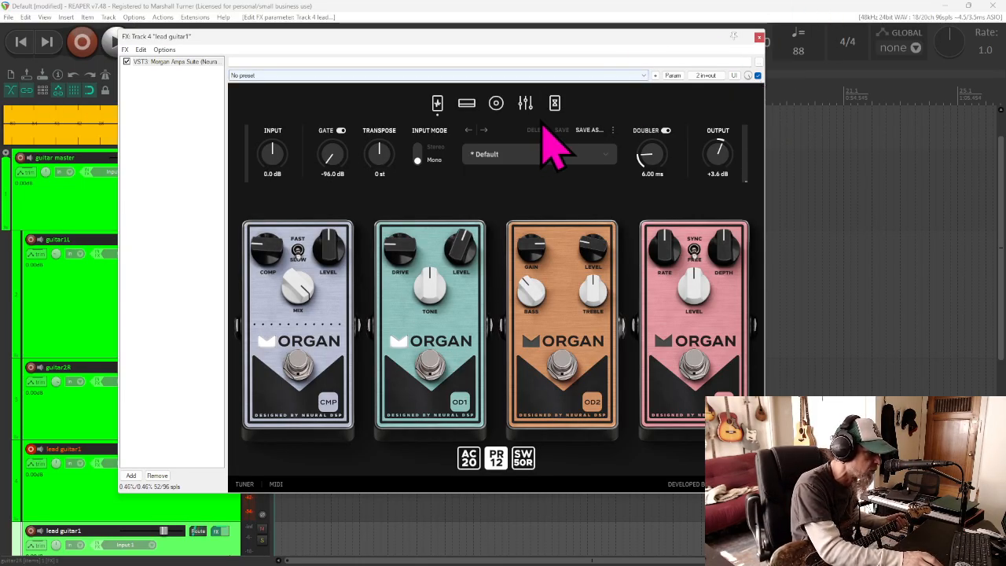
left_click(556, 114)
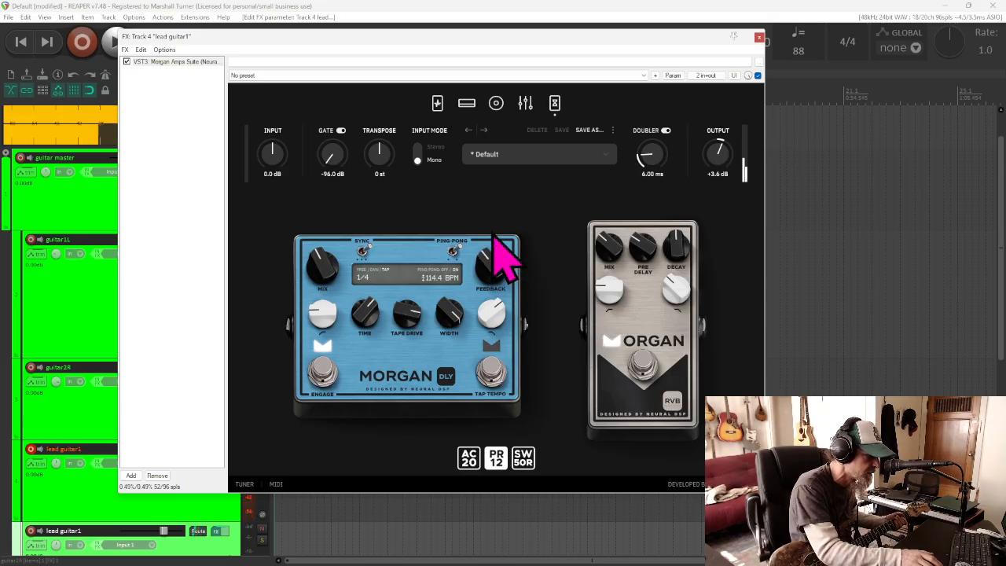
left_click(760, 37)
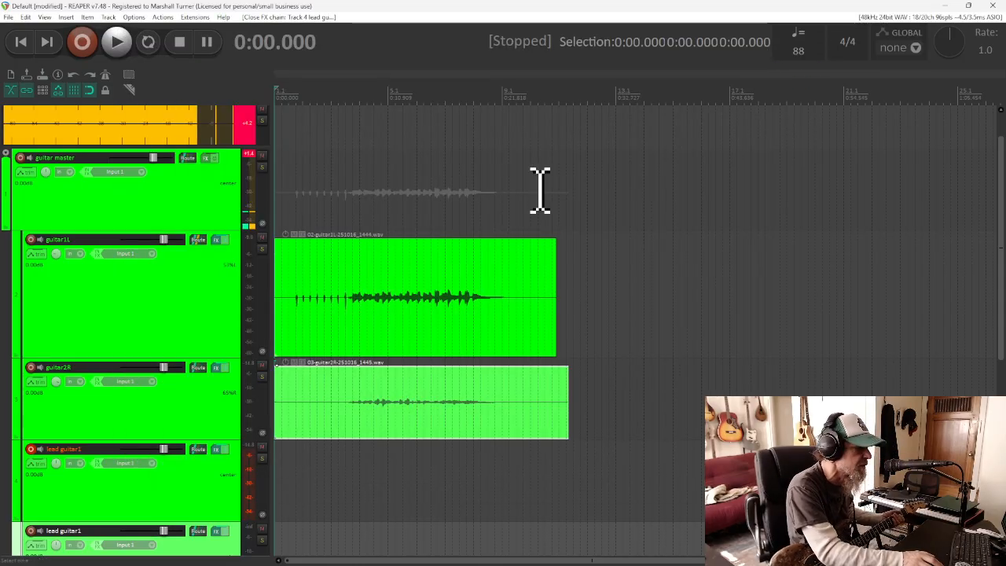
Reset the master clip indicator, record a lead guitar1 take of about 25 seconds from the project start, and delete its recorded file
left_click(242, 126)
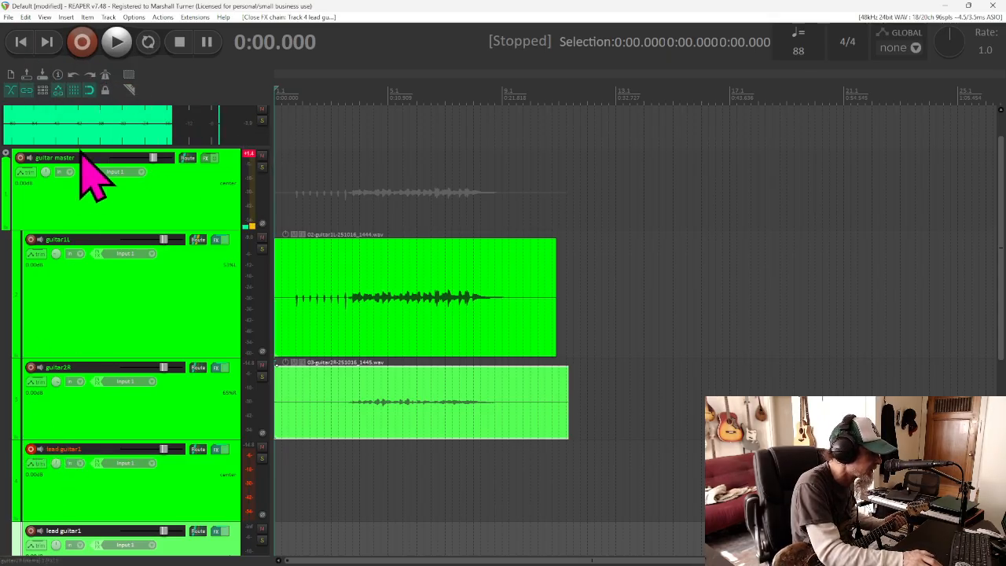
left_click(90, 52)
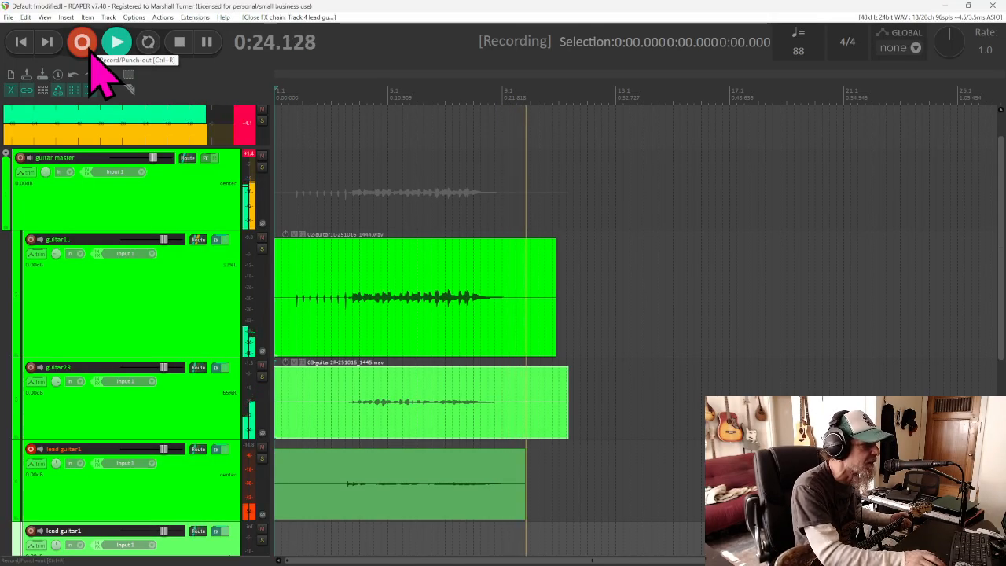
left_click(182, 45)
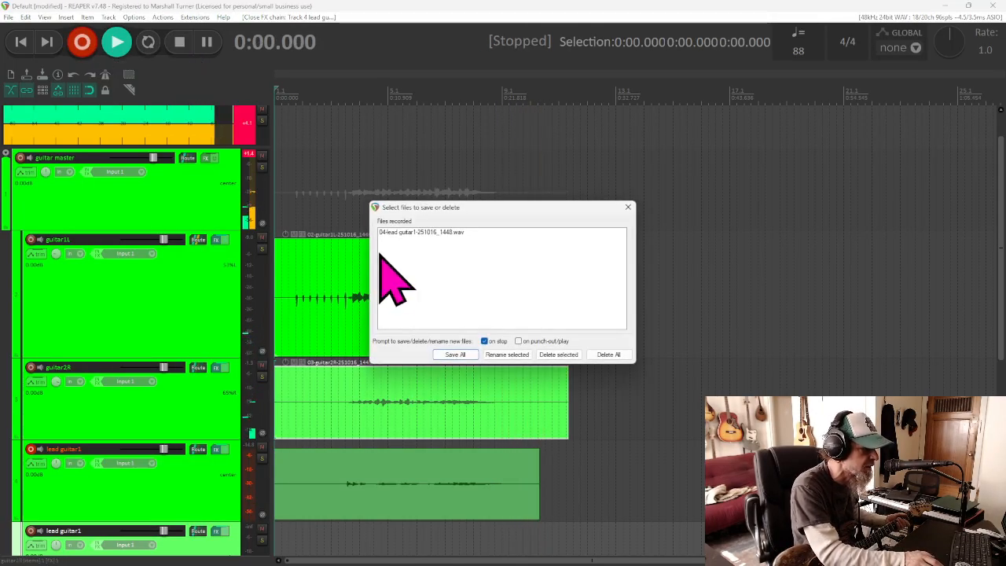
left_click(617, 355)
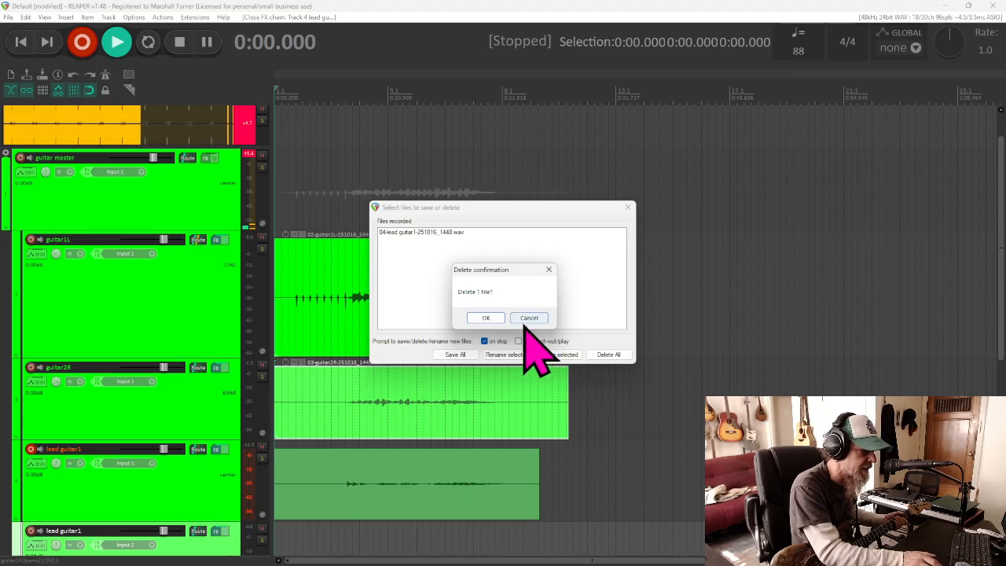
left_click(486, 317)
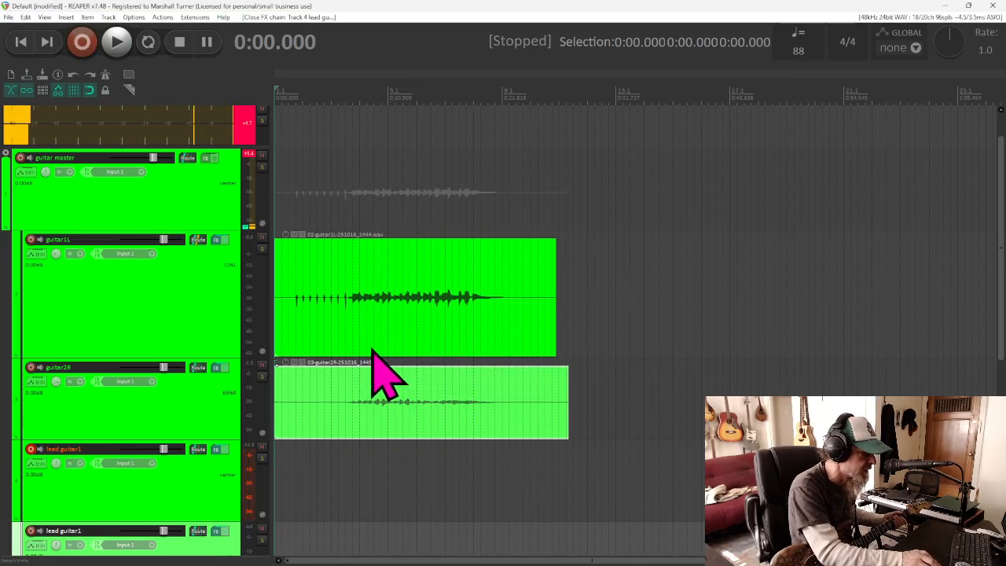
Record another lead guitar1 take of about 29 seconds from the project start and save the file
left_click(85, 54)
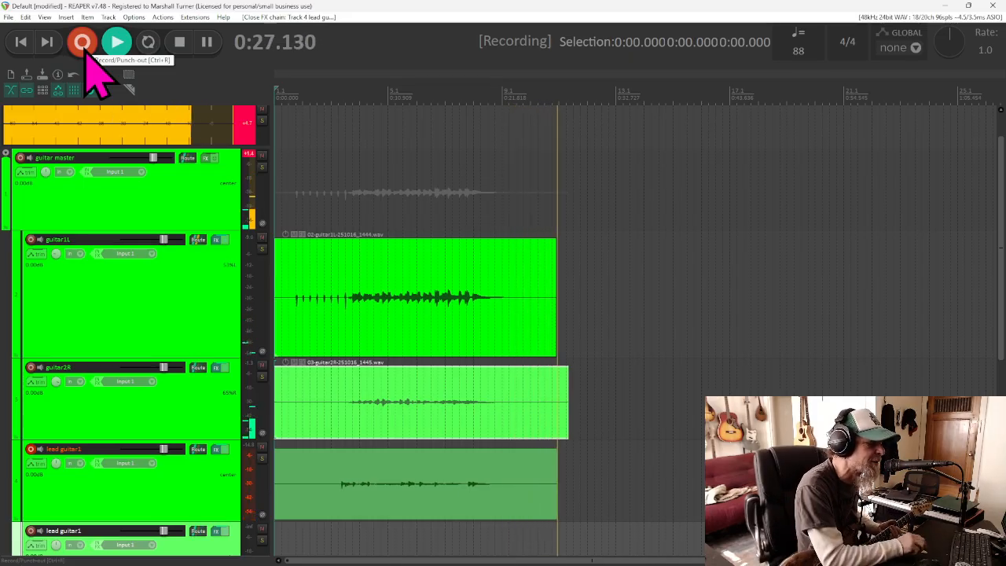
left_click(180, 46)
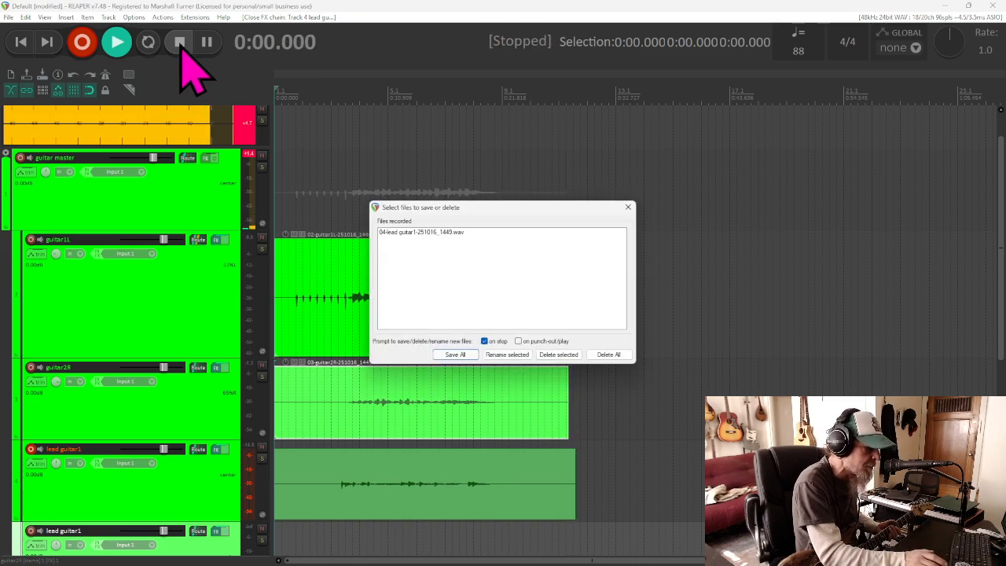
left_click(455, 353)
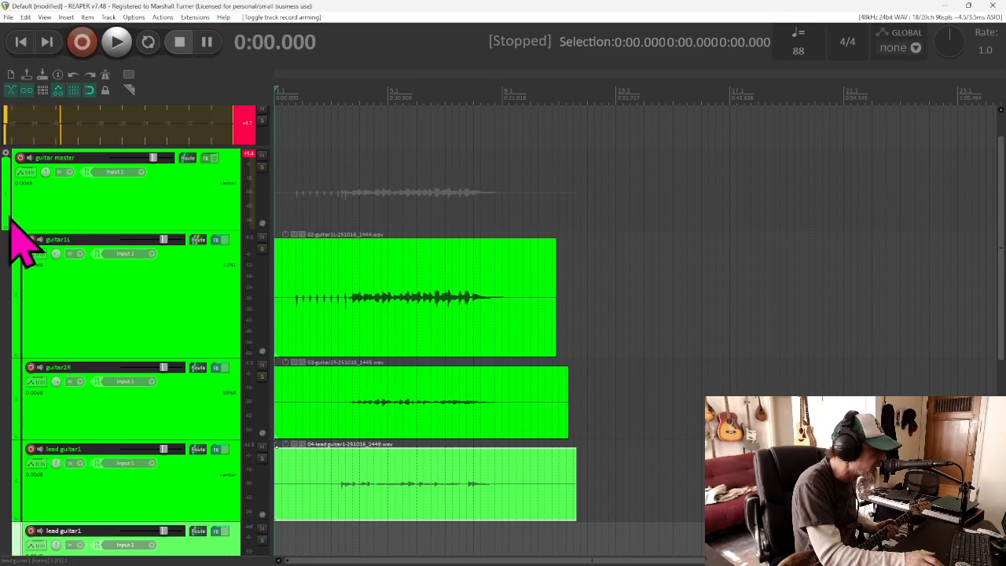
Play back all three guitar tracks together from the project start and reset the master clip indicator
left_click(118, 42)
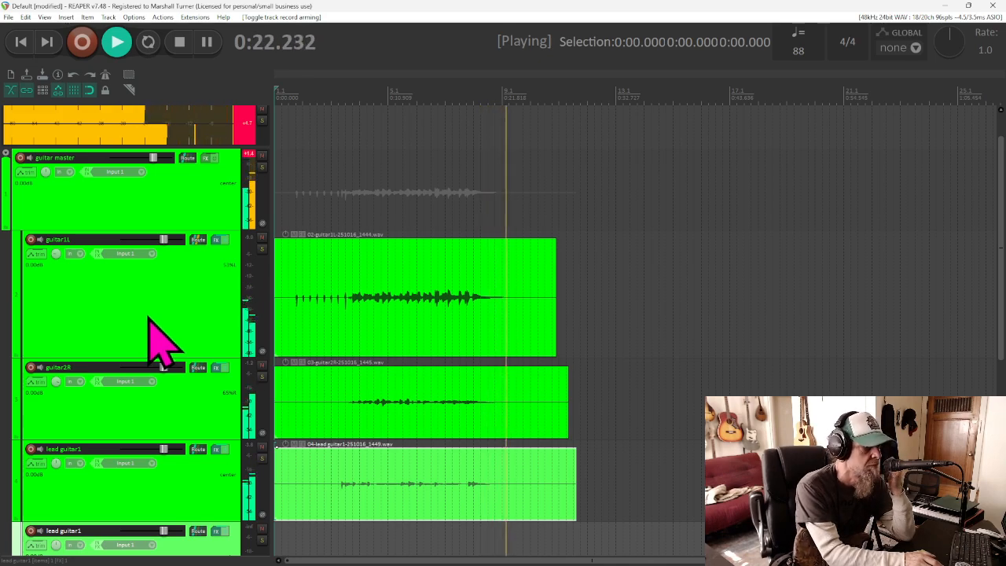
left_click(186, 53)
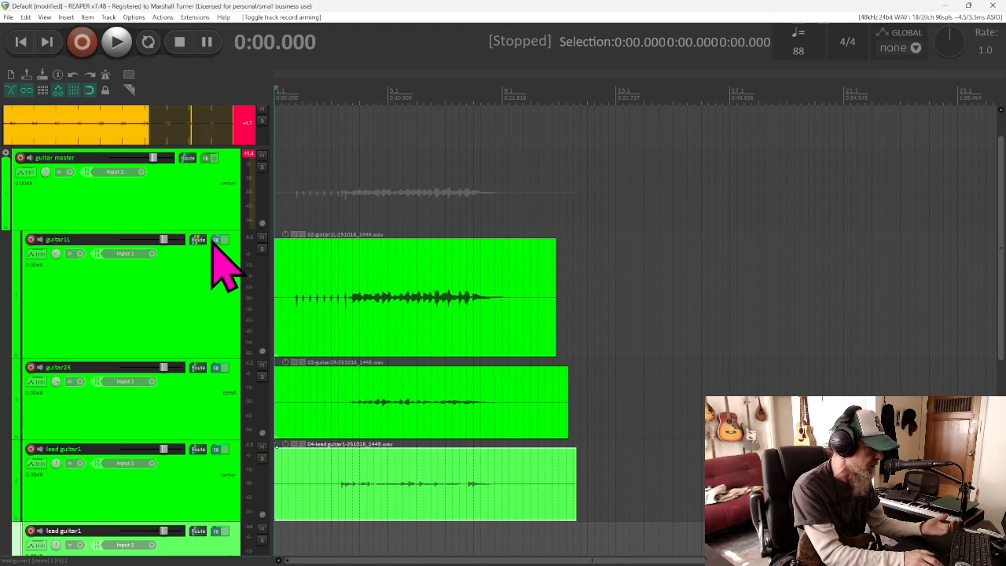
left_click(247, 126)
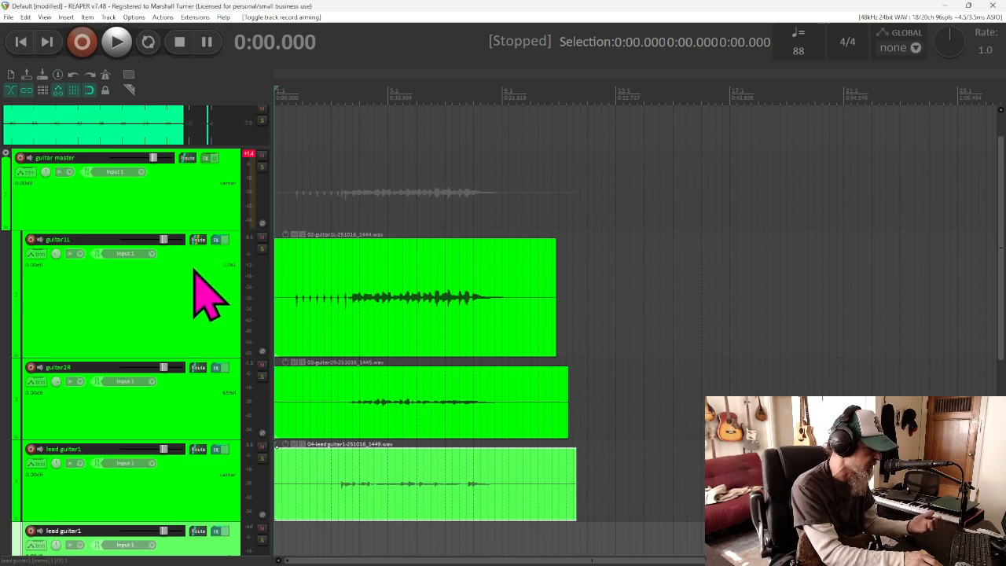